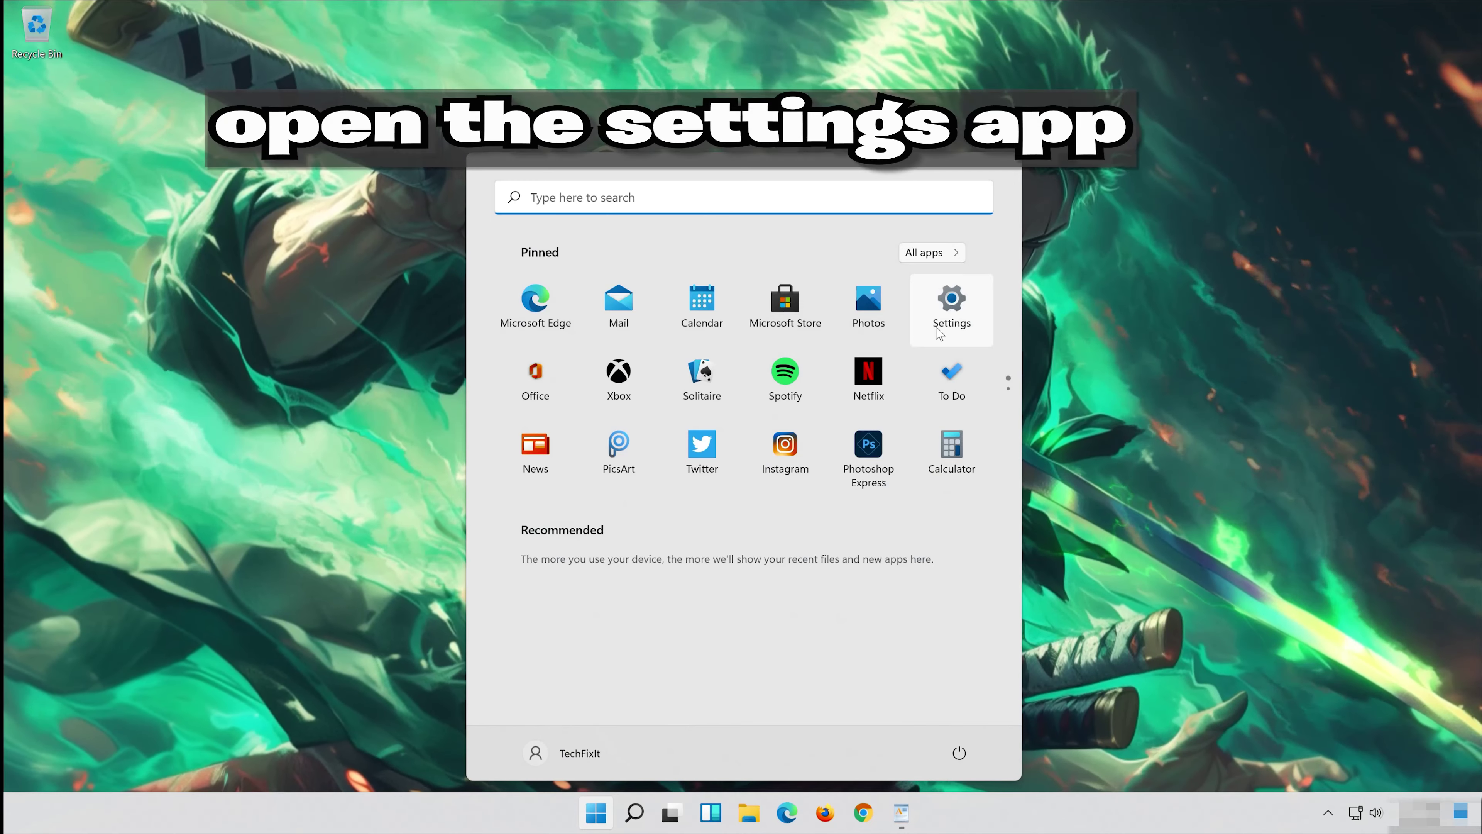
Open the Other troubleshooters page from the System troubleshooting options in Settings.
left_click(961, 299)
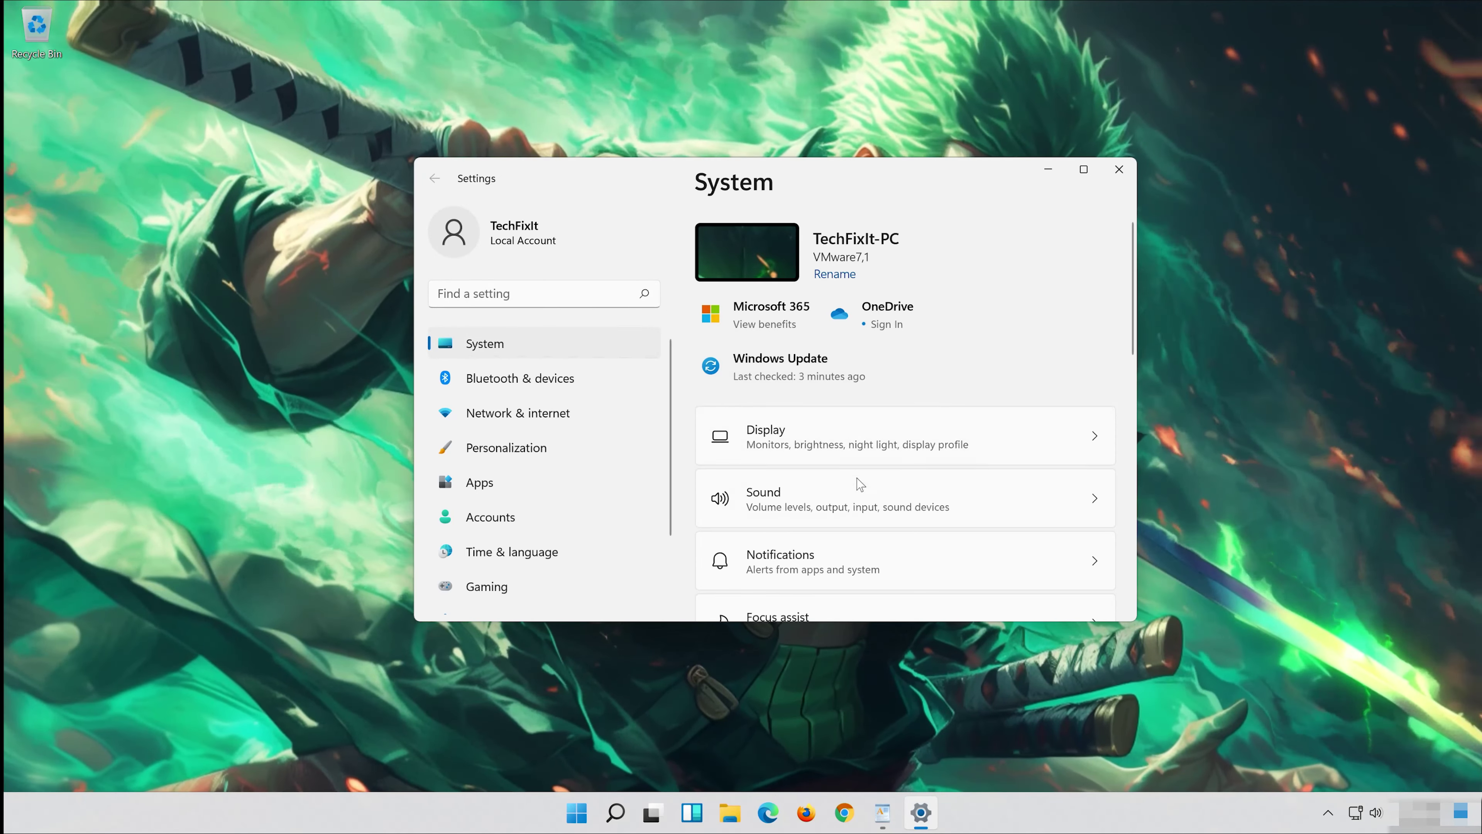
scroll(857, 478, "down", 5)
scroll(860, 489, "down", 4)
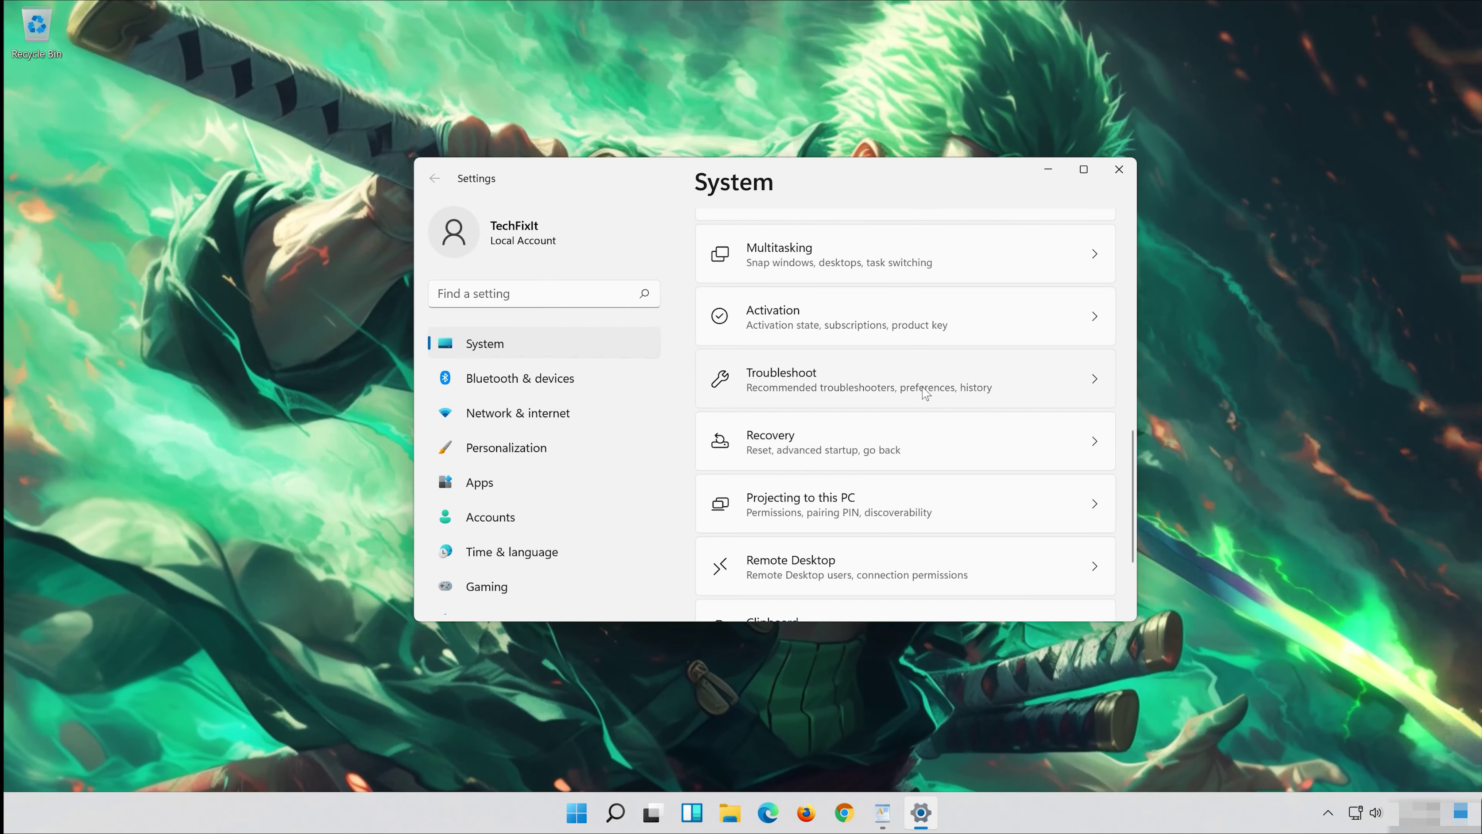
left_click(925, 393)
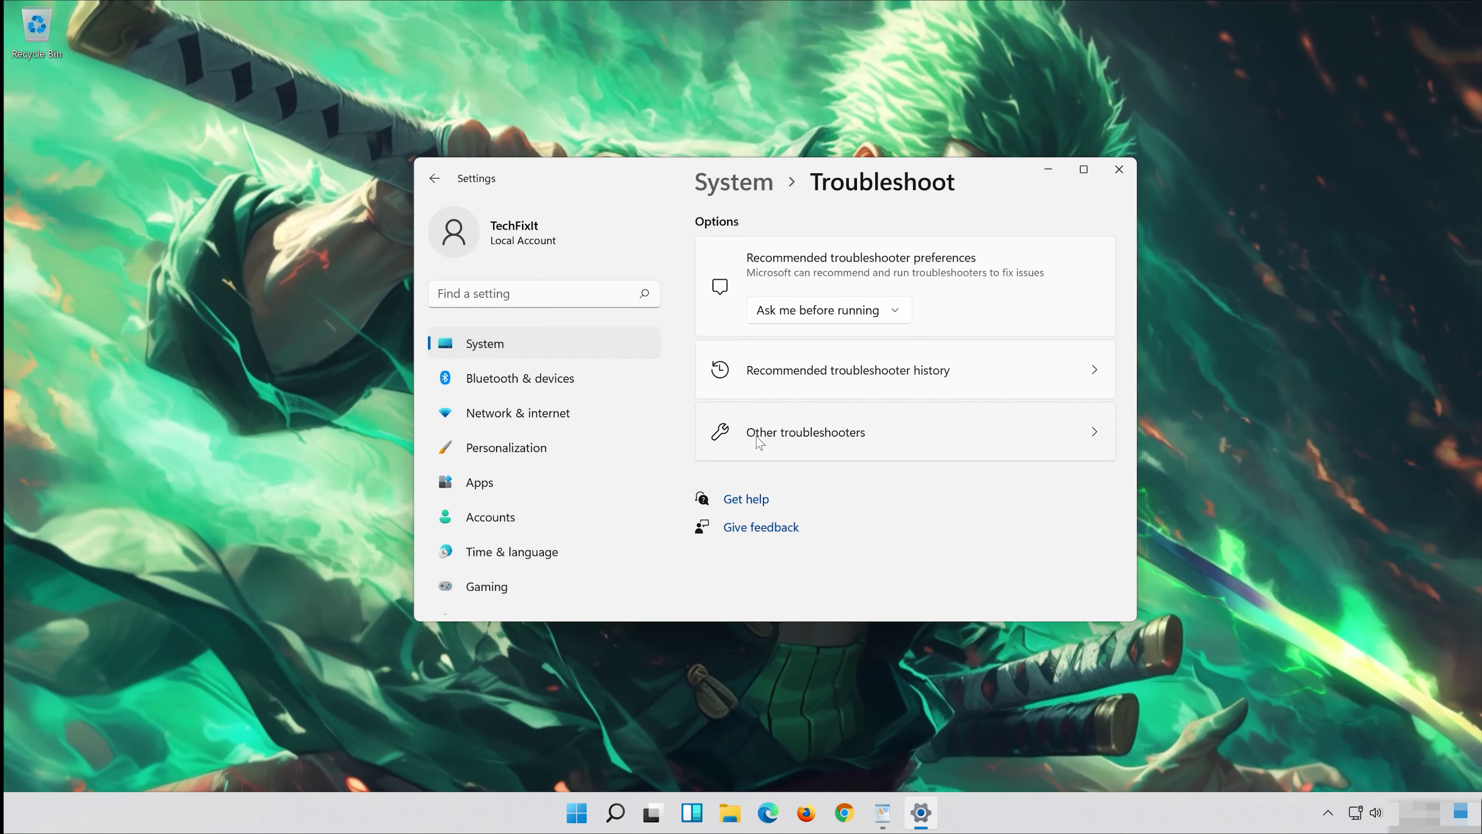
left_click(857, 449)
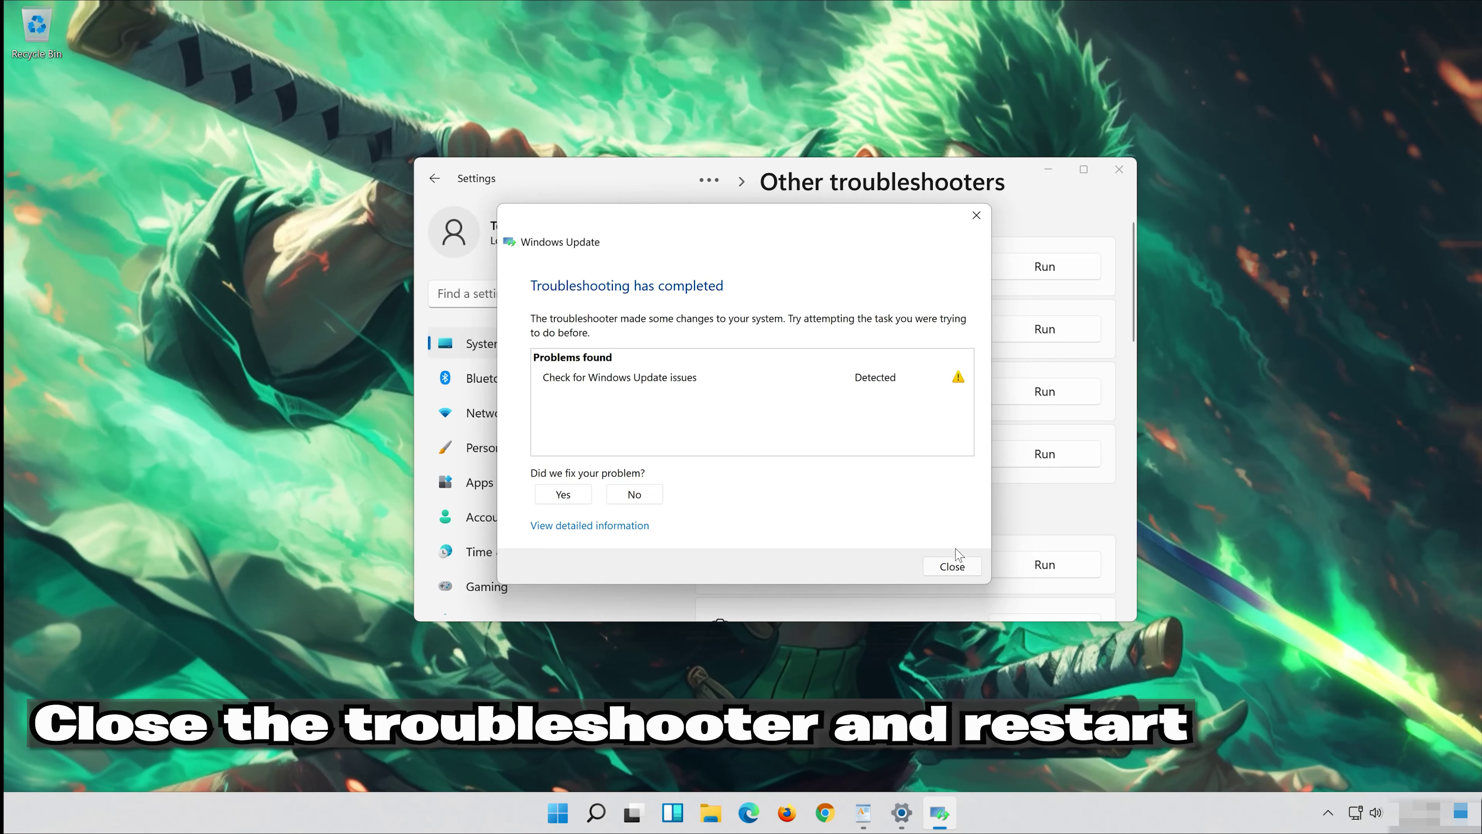
Close the Windows Update troubleshooter and Settings, and restart the computer.
left_click(952, 566)
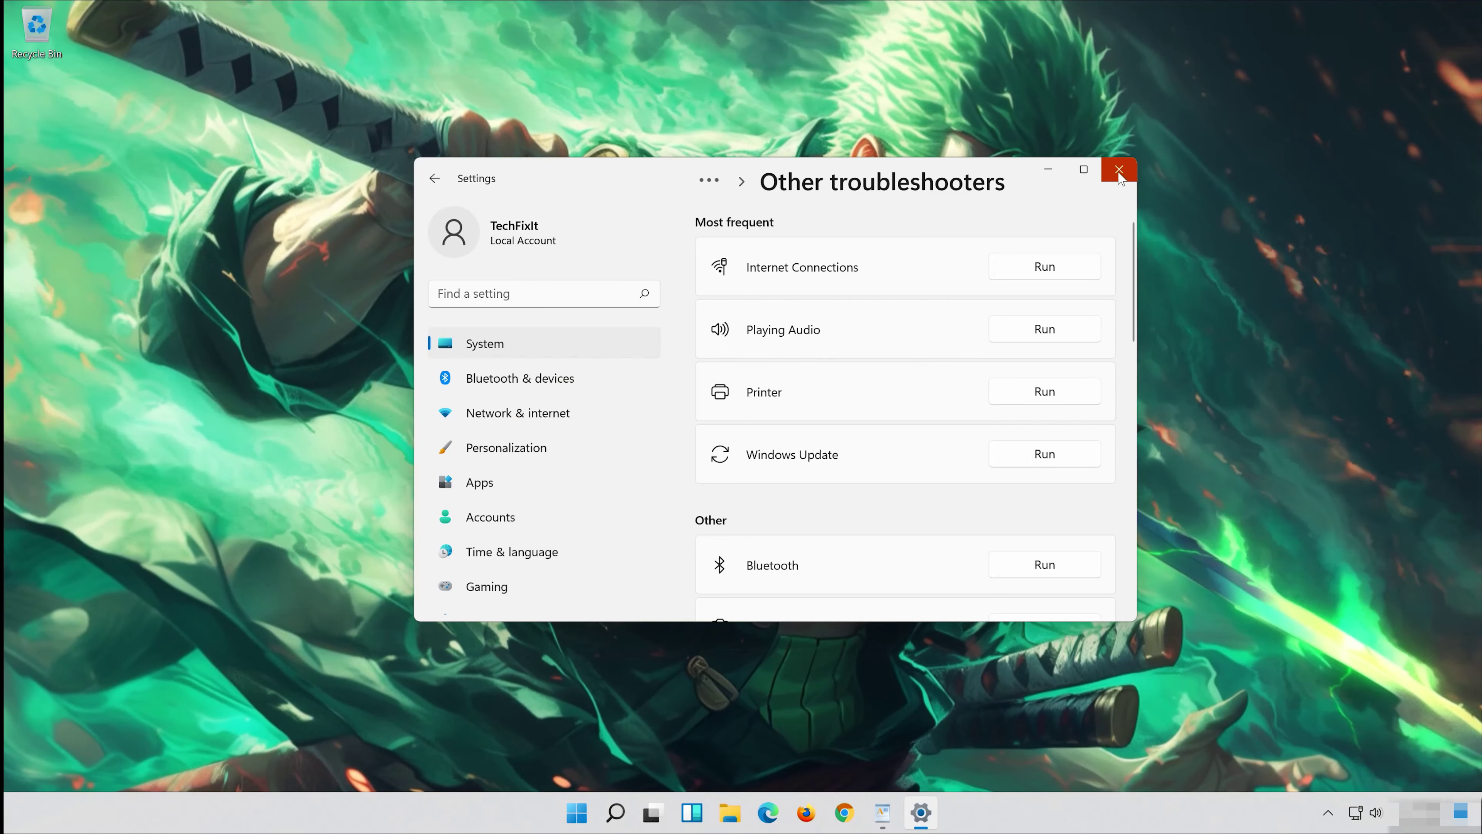
left_click(1118, 170)
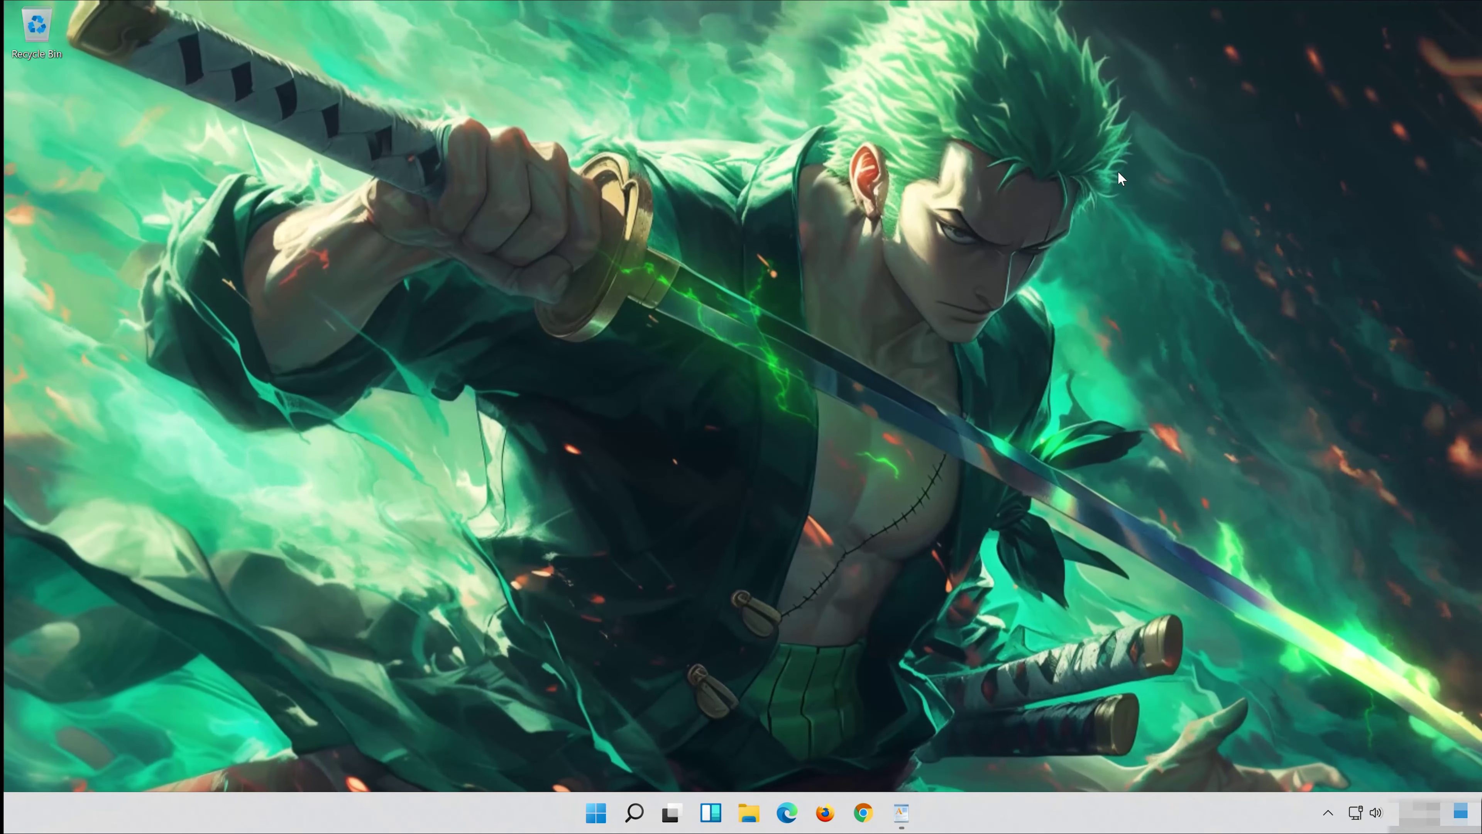
left_click(596, 811)
left_click(959, 752)
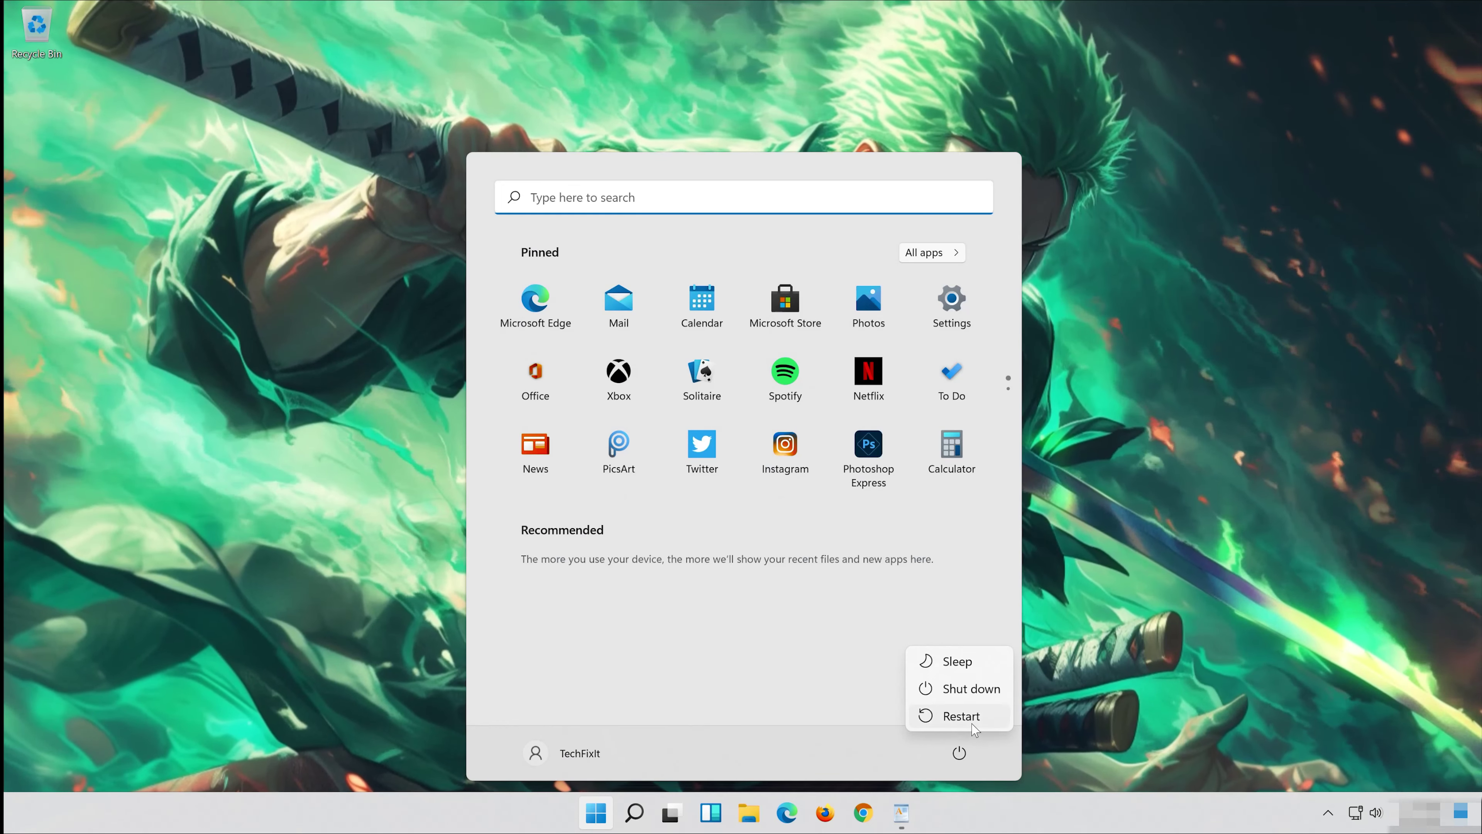
left_click(973, 721)
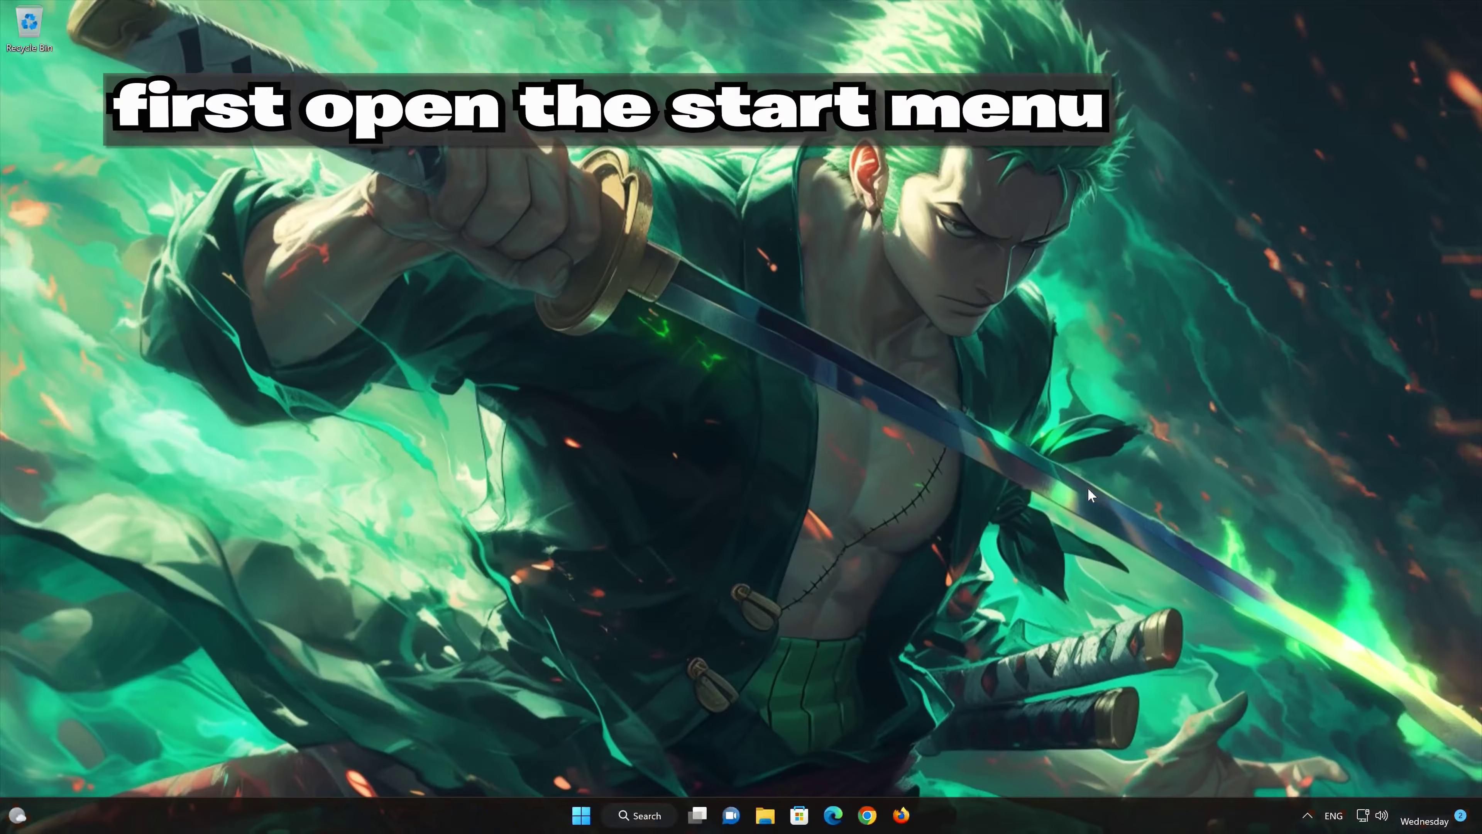
Open the advanced options of Windows Update in Settings.
key("super")
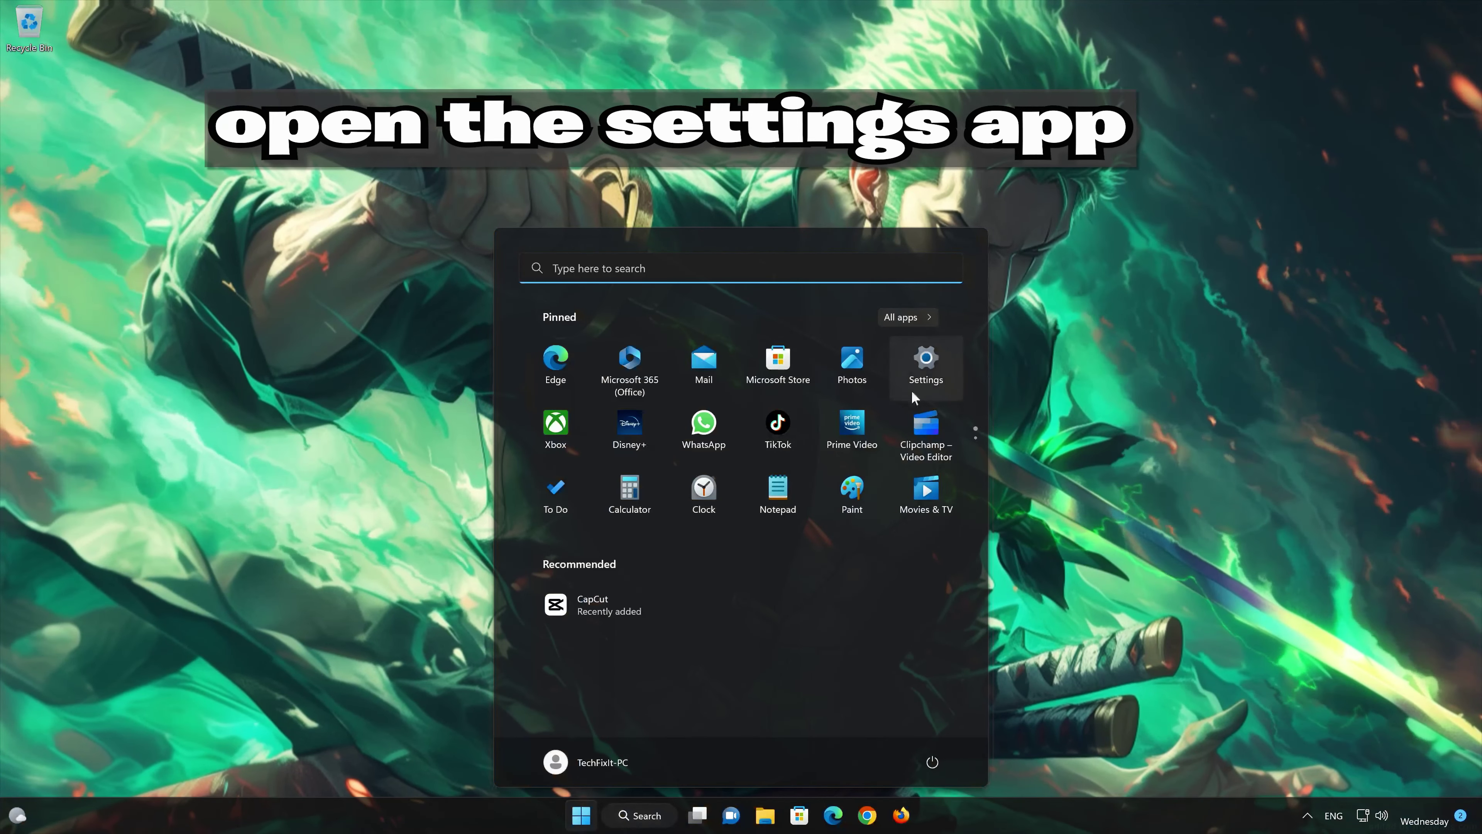
left_click(926, 358)
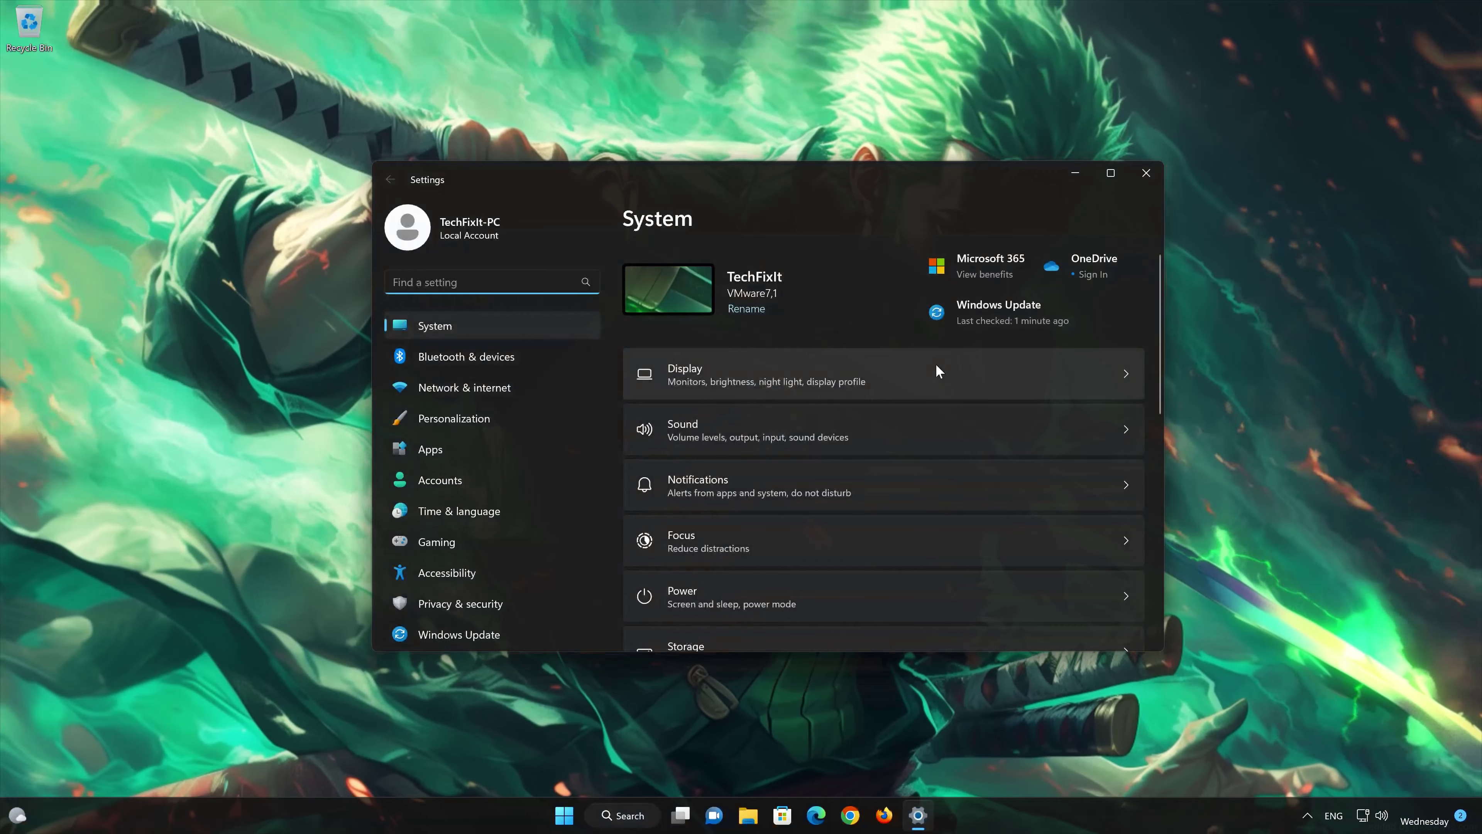
left_click(486, 635)
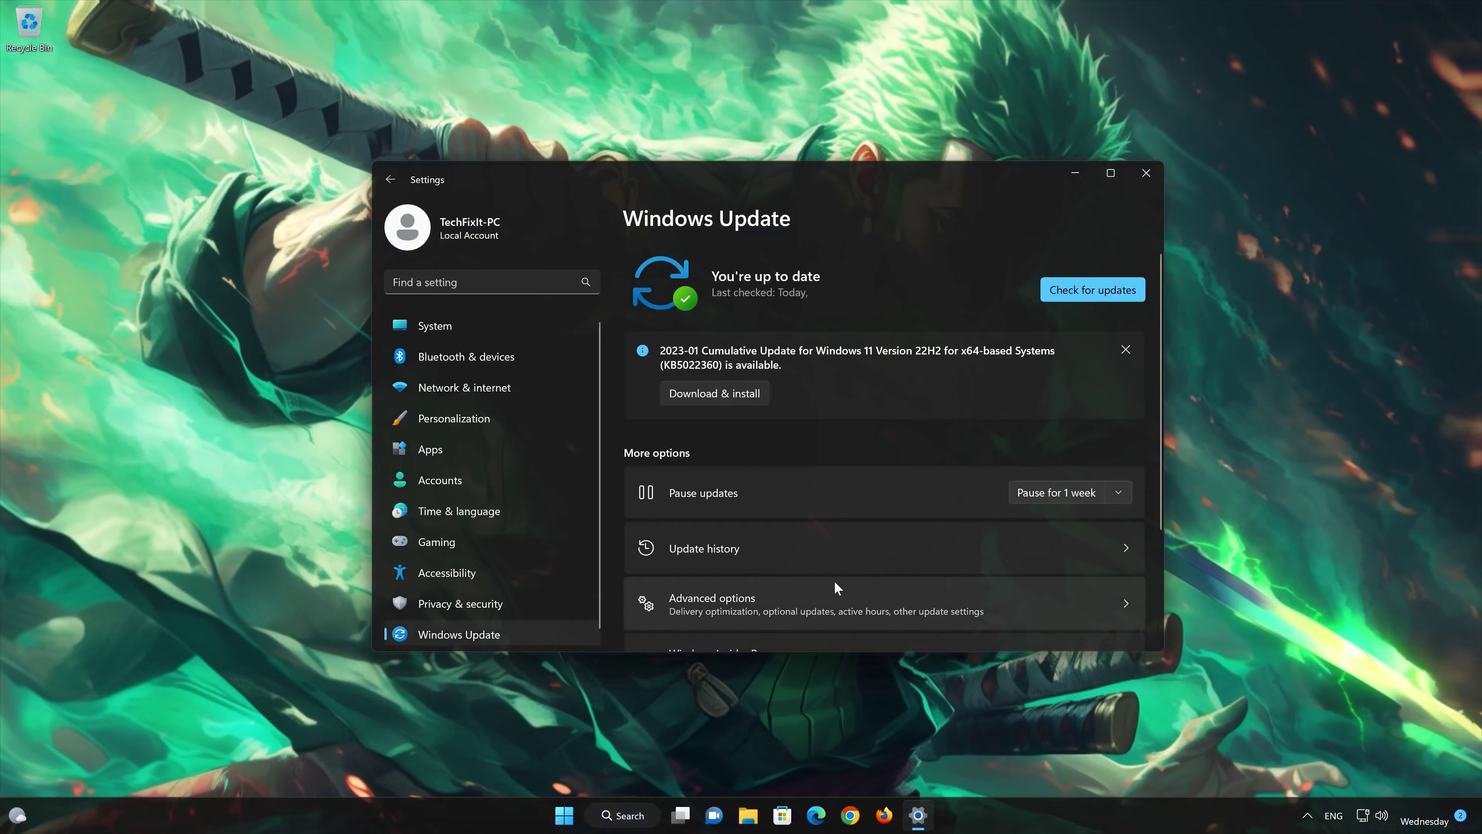
scroll(834, 581, "down", 3)
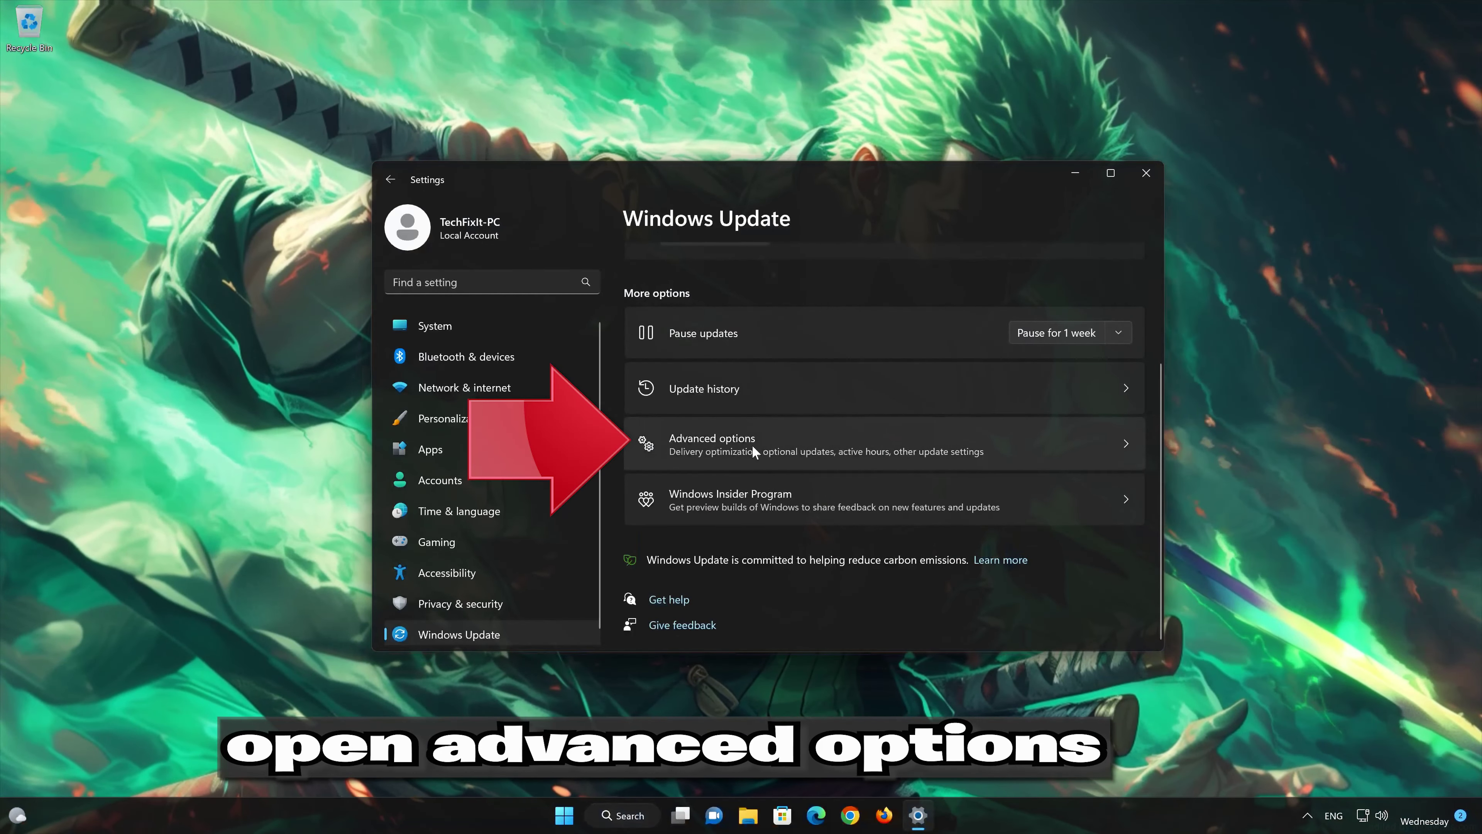
left_click(752, 447)
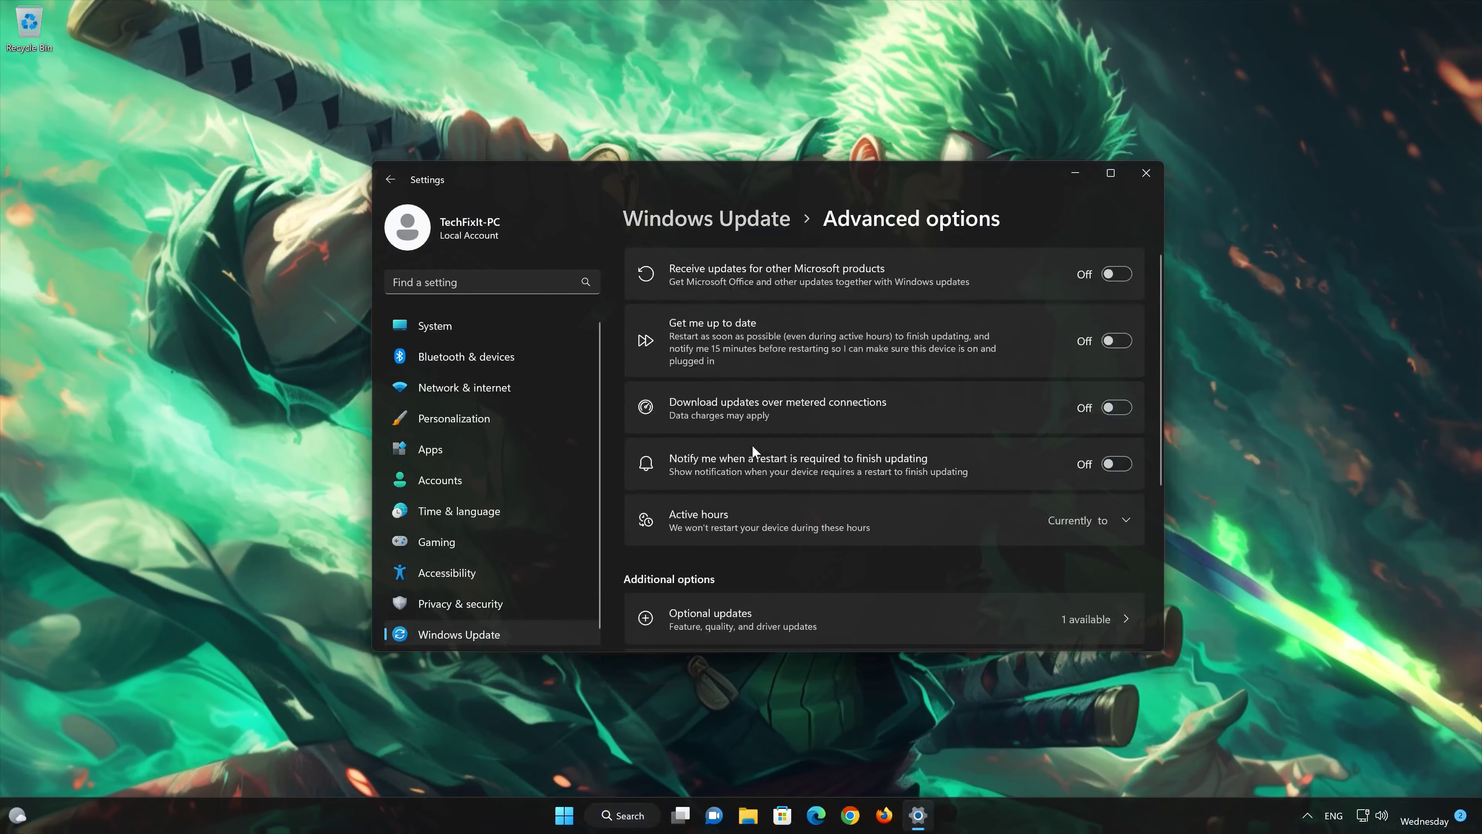
Open the Recovery options and restart the device into Advanced startup, confirming the restart.
scroll(752, 446, "down", 4)
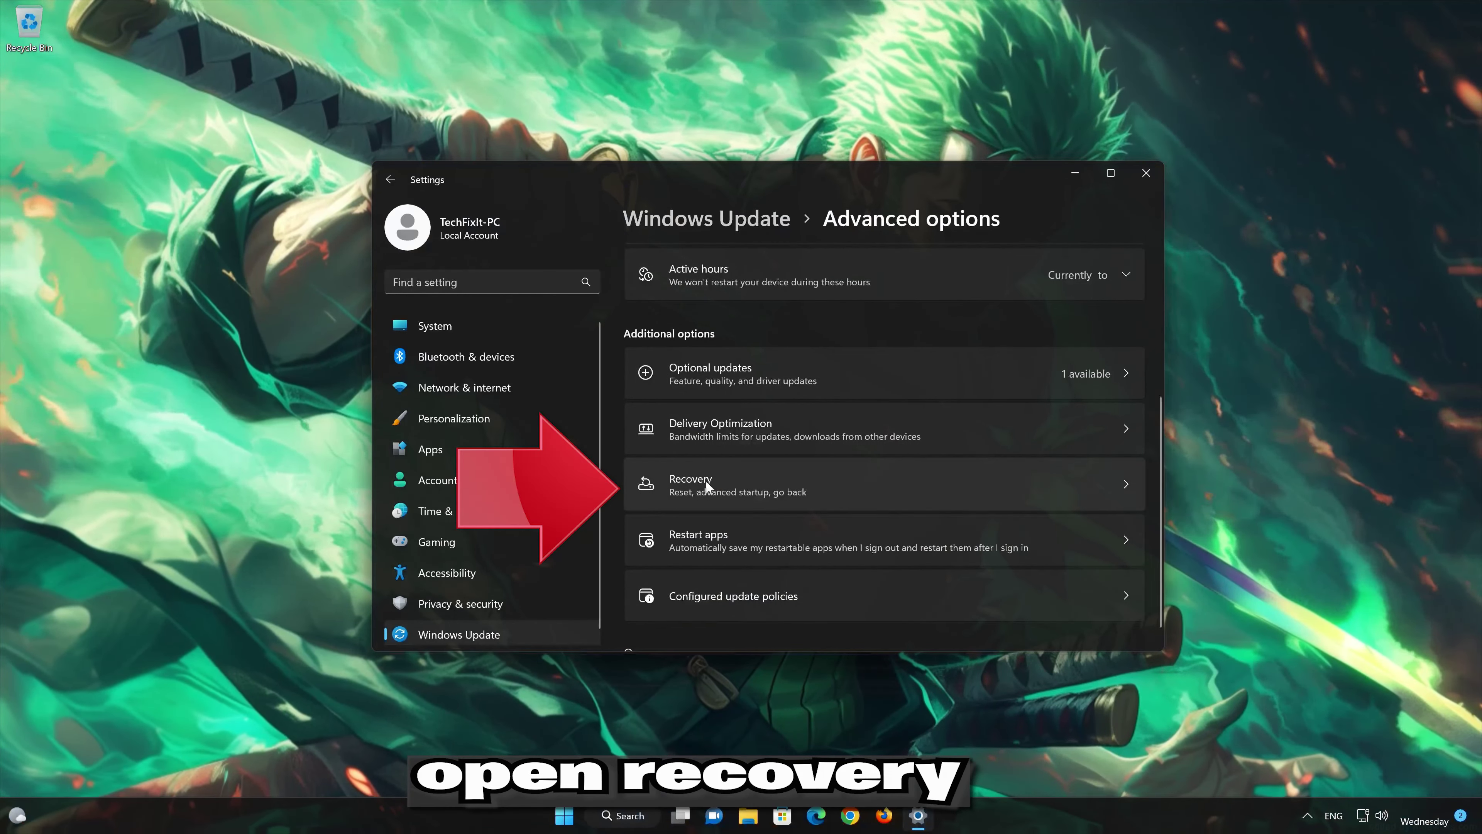
left_click(753, 477)
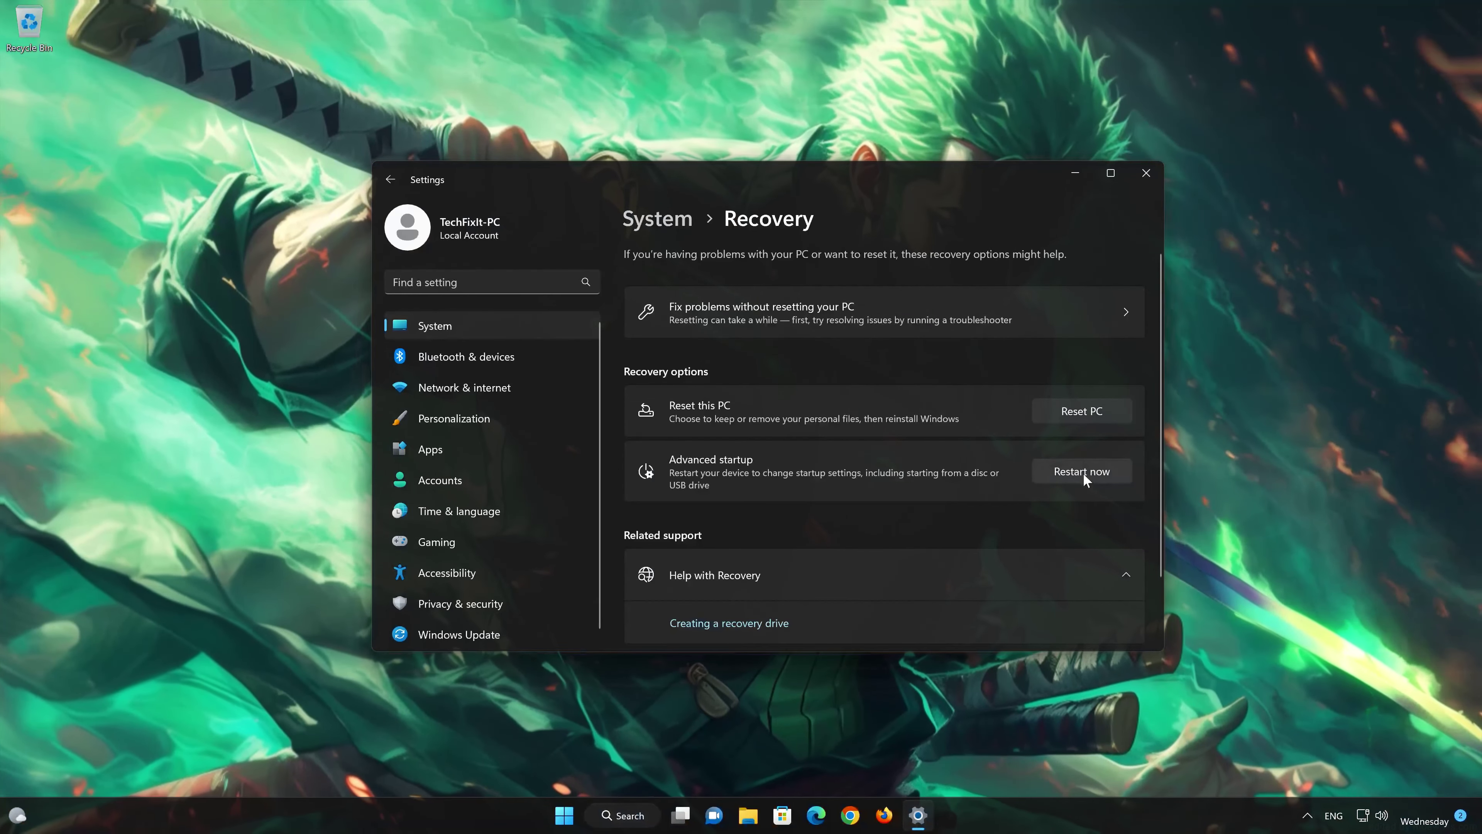
left_click(1082, 472)
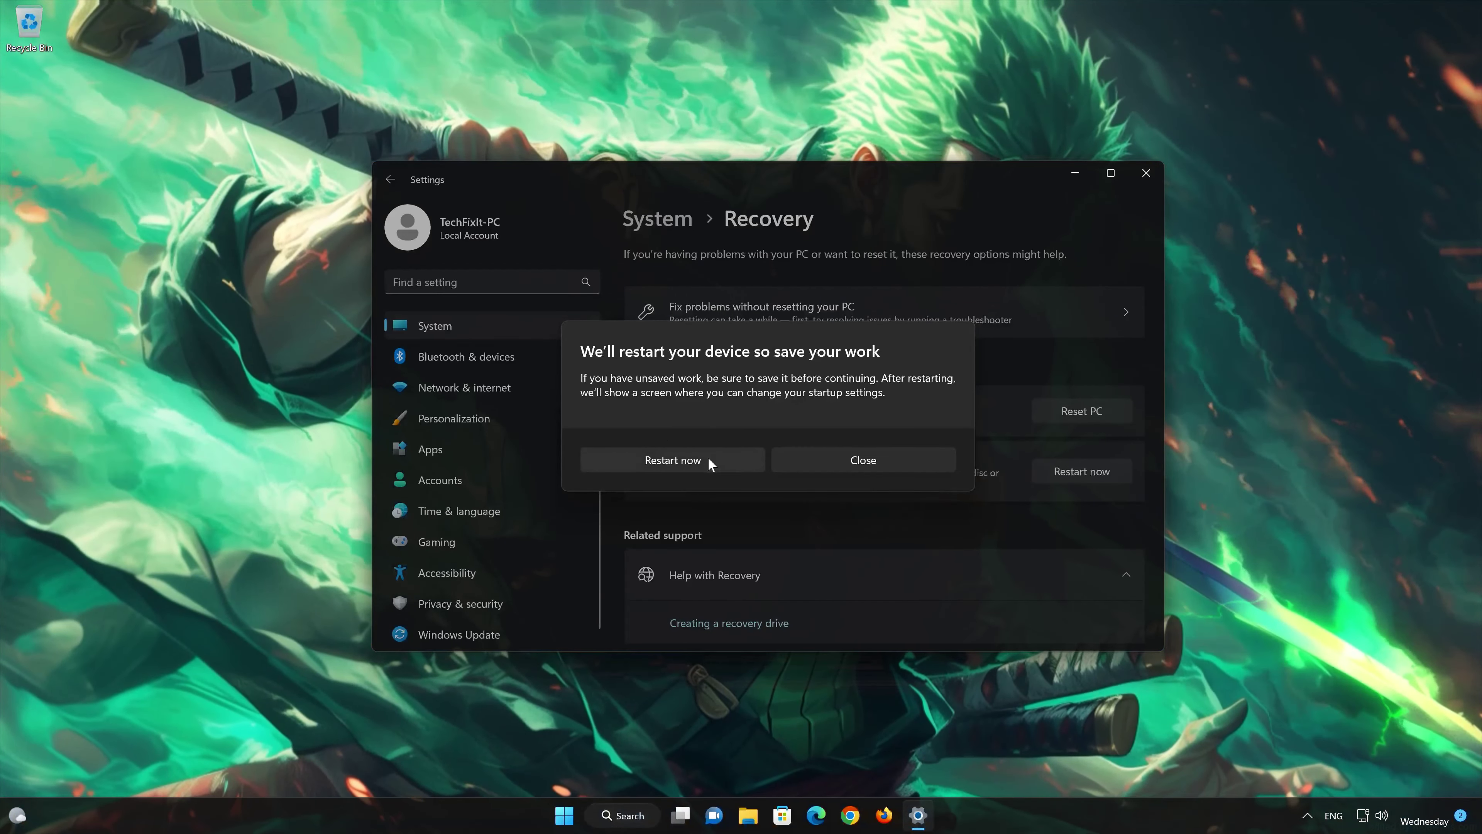
left_click(709, 461)
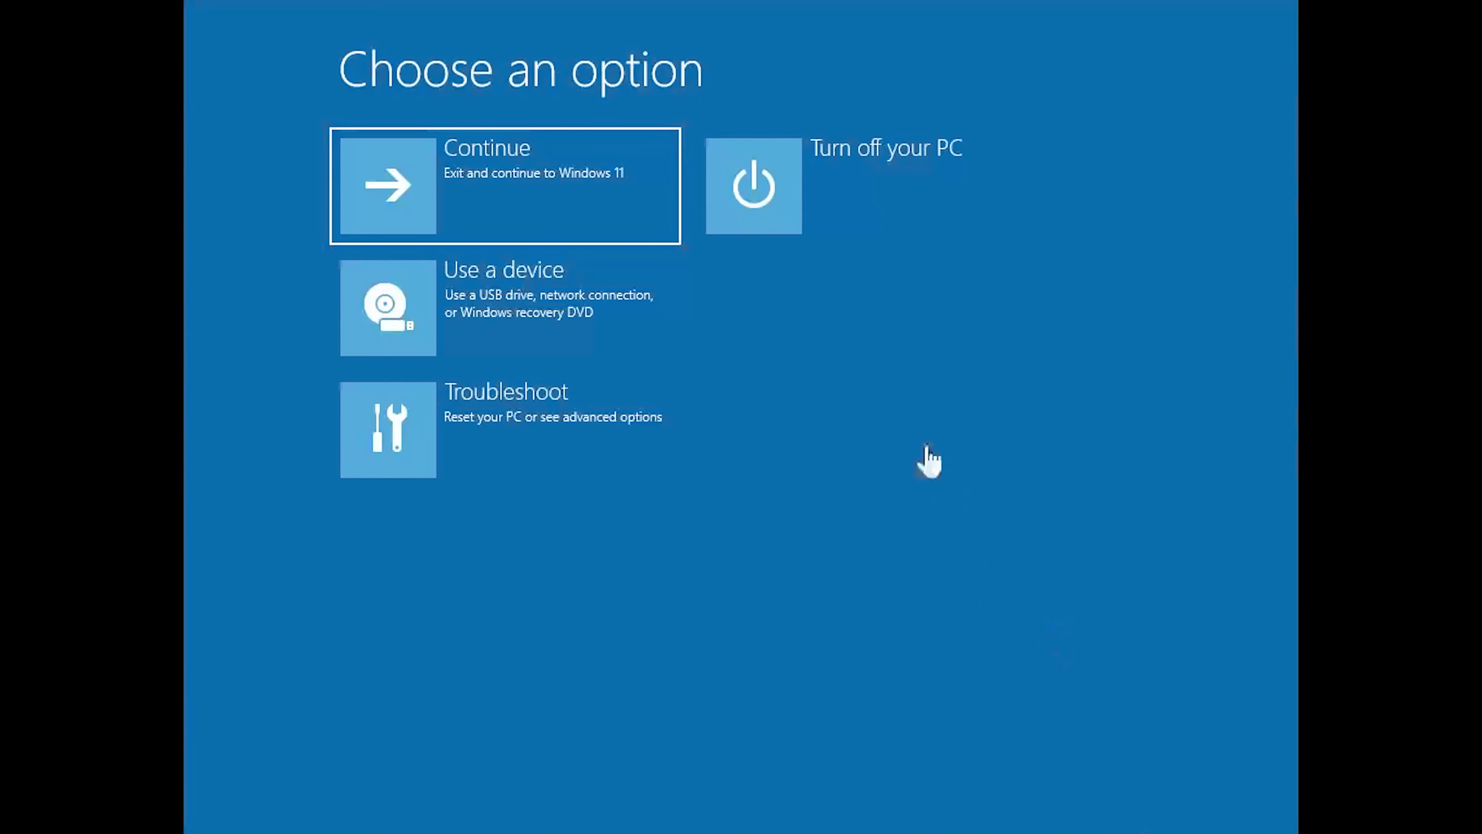
Restart through Startup Settings in the recovery environment's advanced troubleshooting options and choose Enable Safe Mode.
left_click(413, 454)
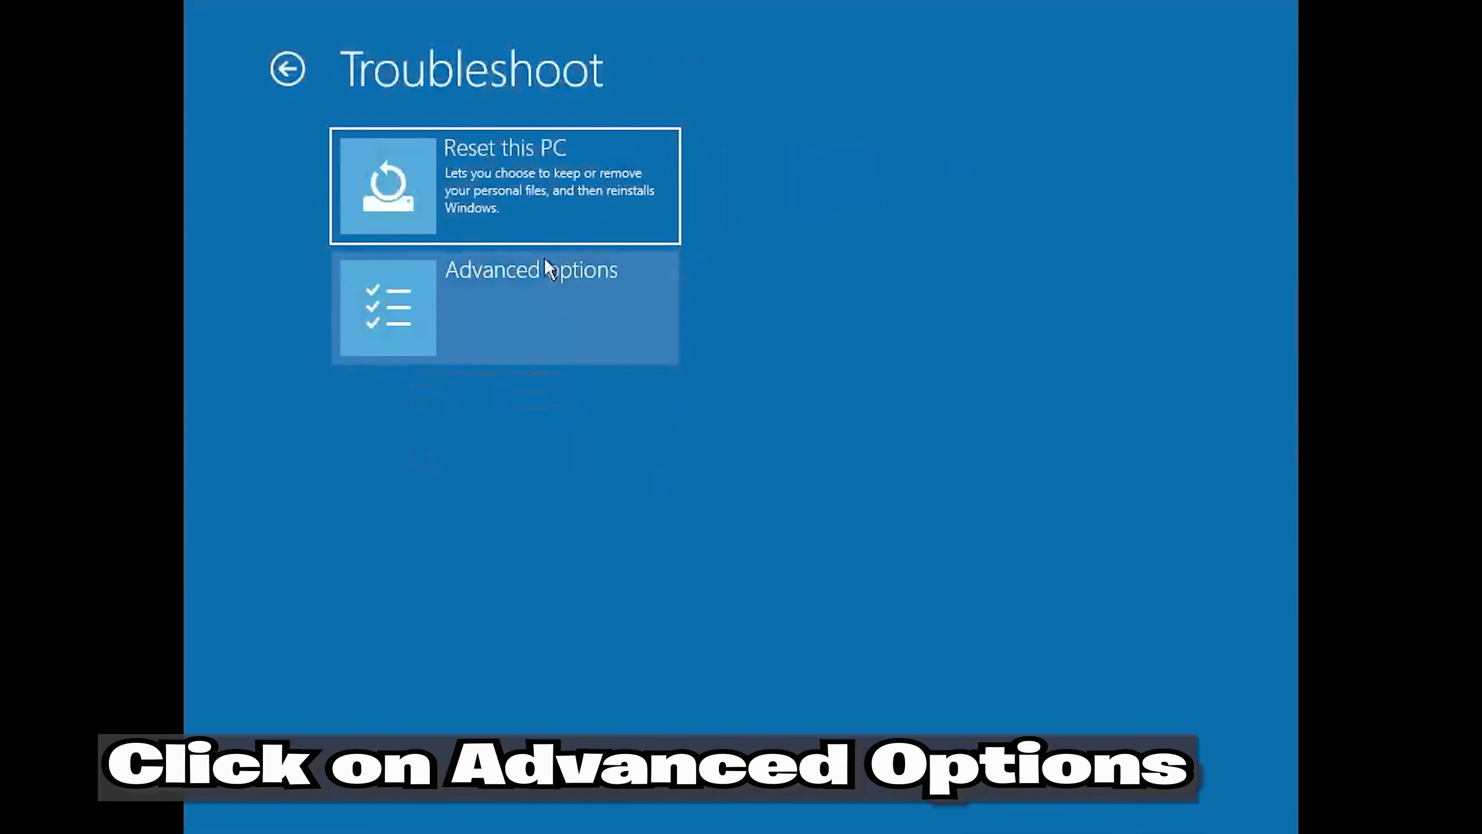
left_click(544, 321)
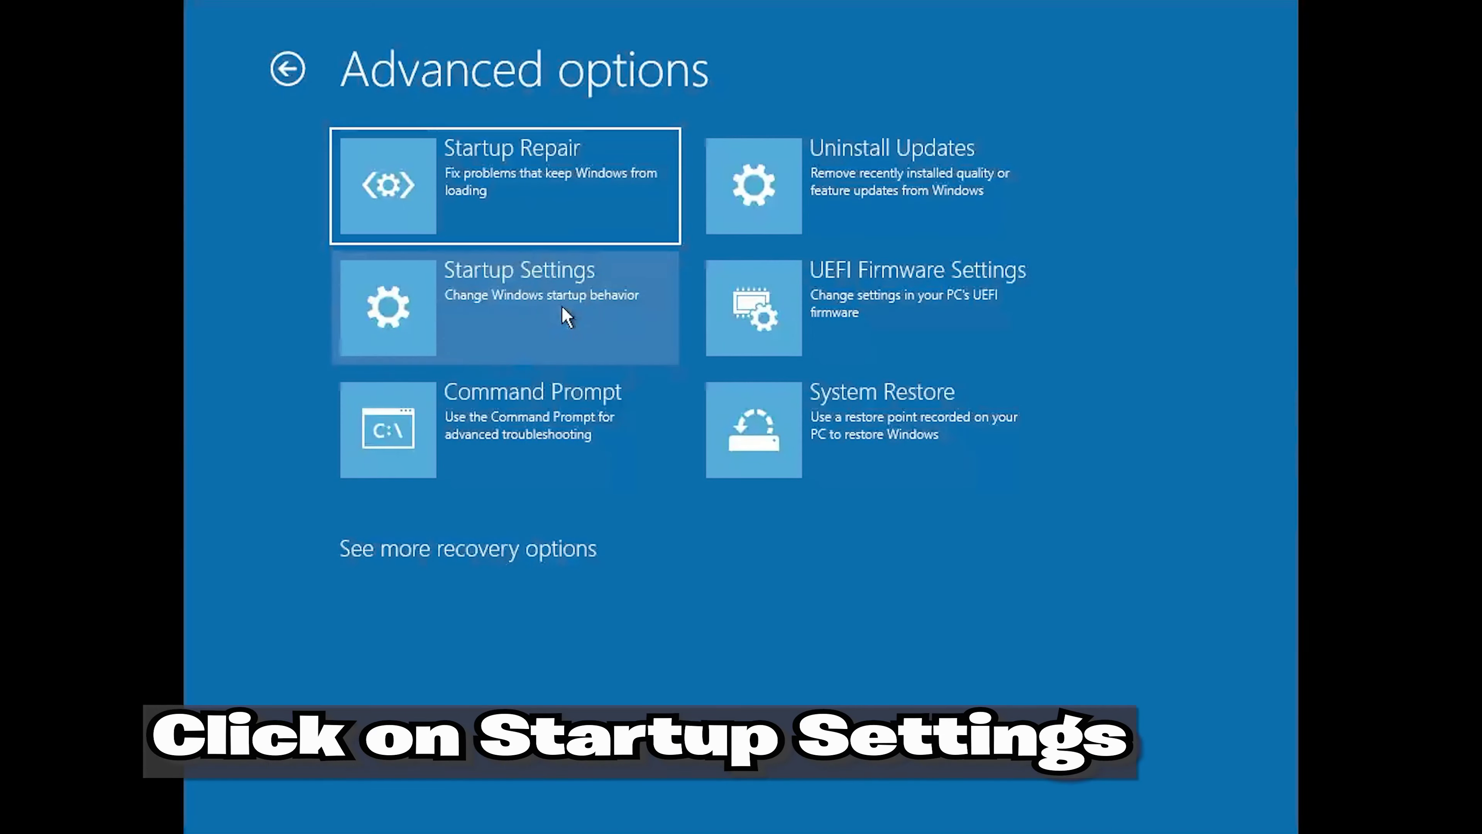
left_click(563, 308)
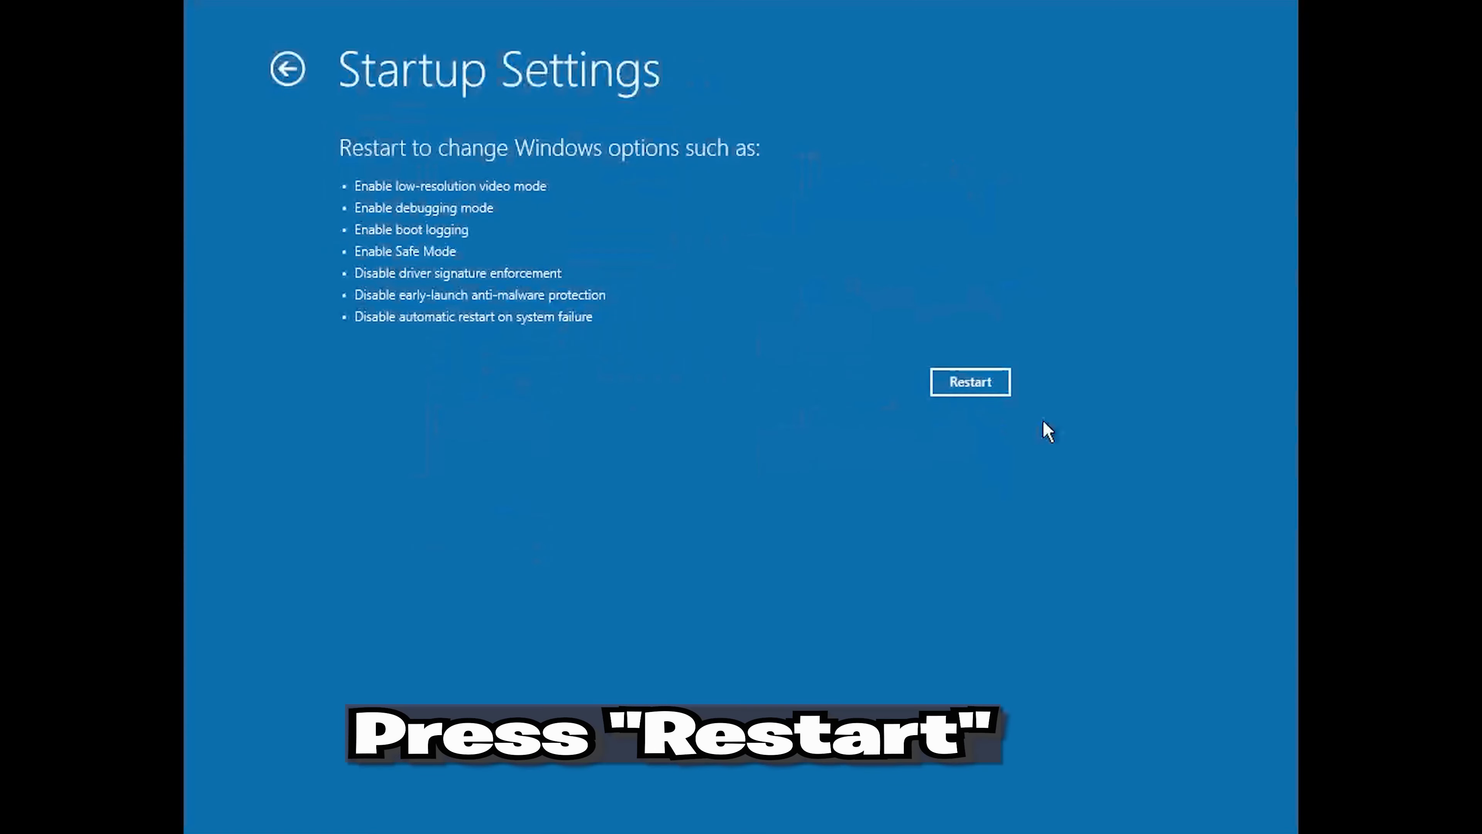
left_click(974, 389)
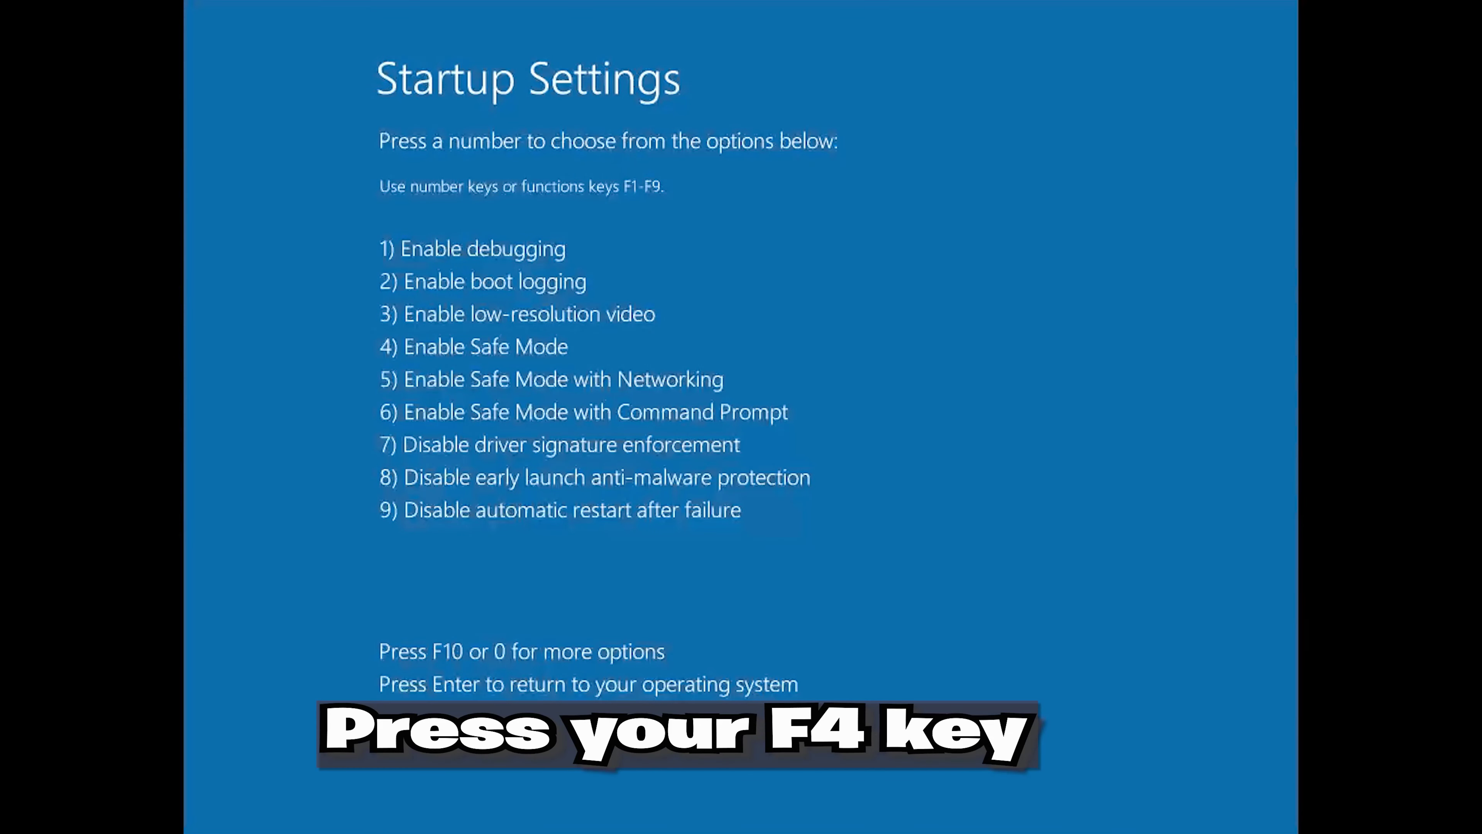
key("F4")
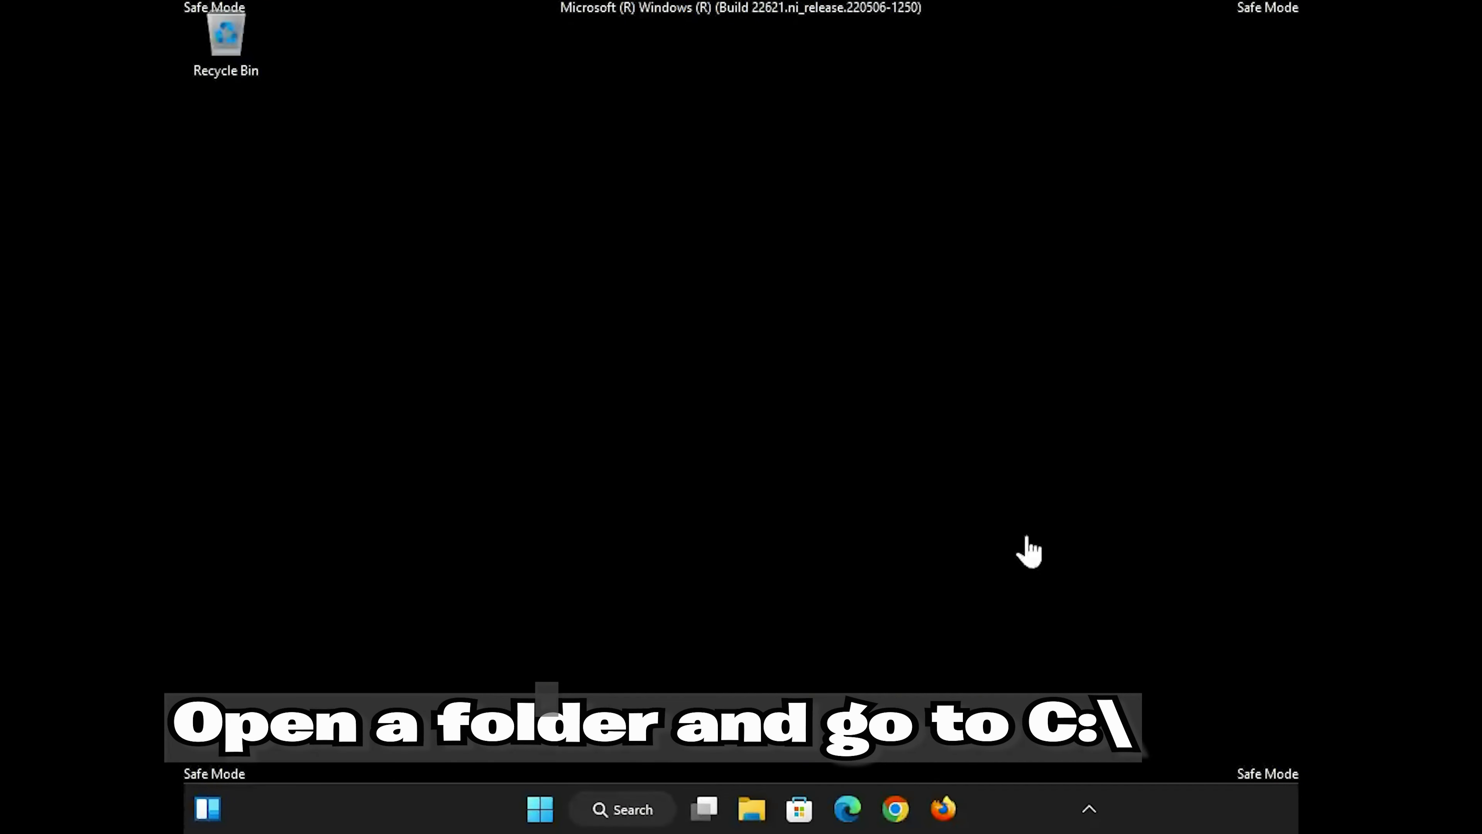
Open File Explorer and expand This PC to list its drives.
left_click(752, 808)
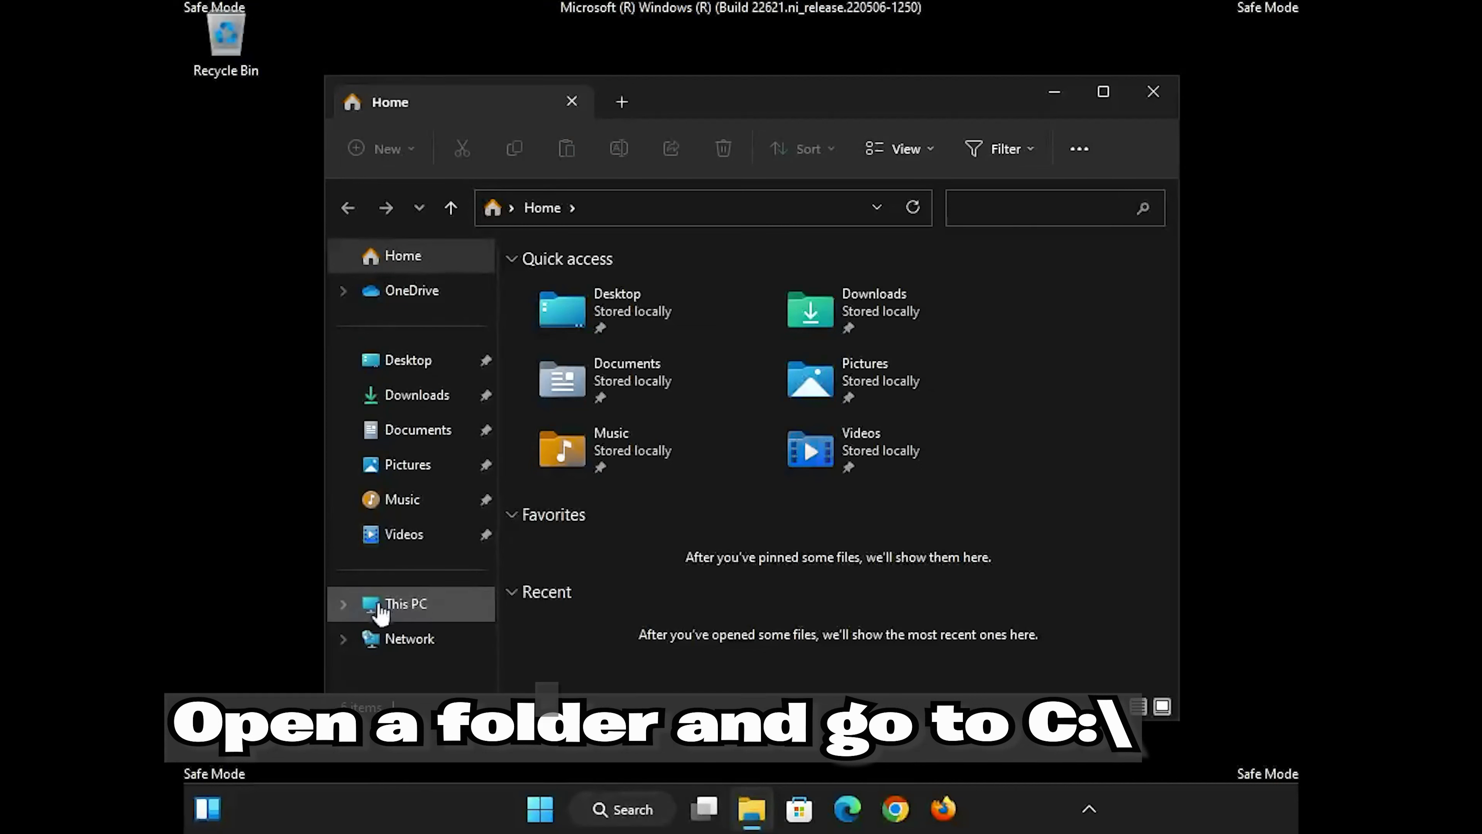
left_click(343, 603)
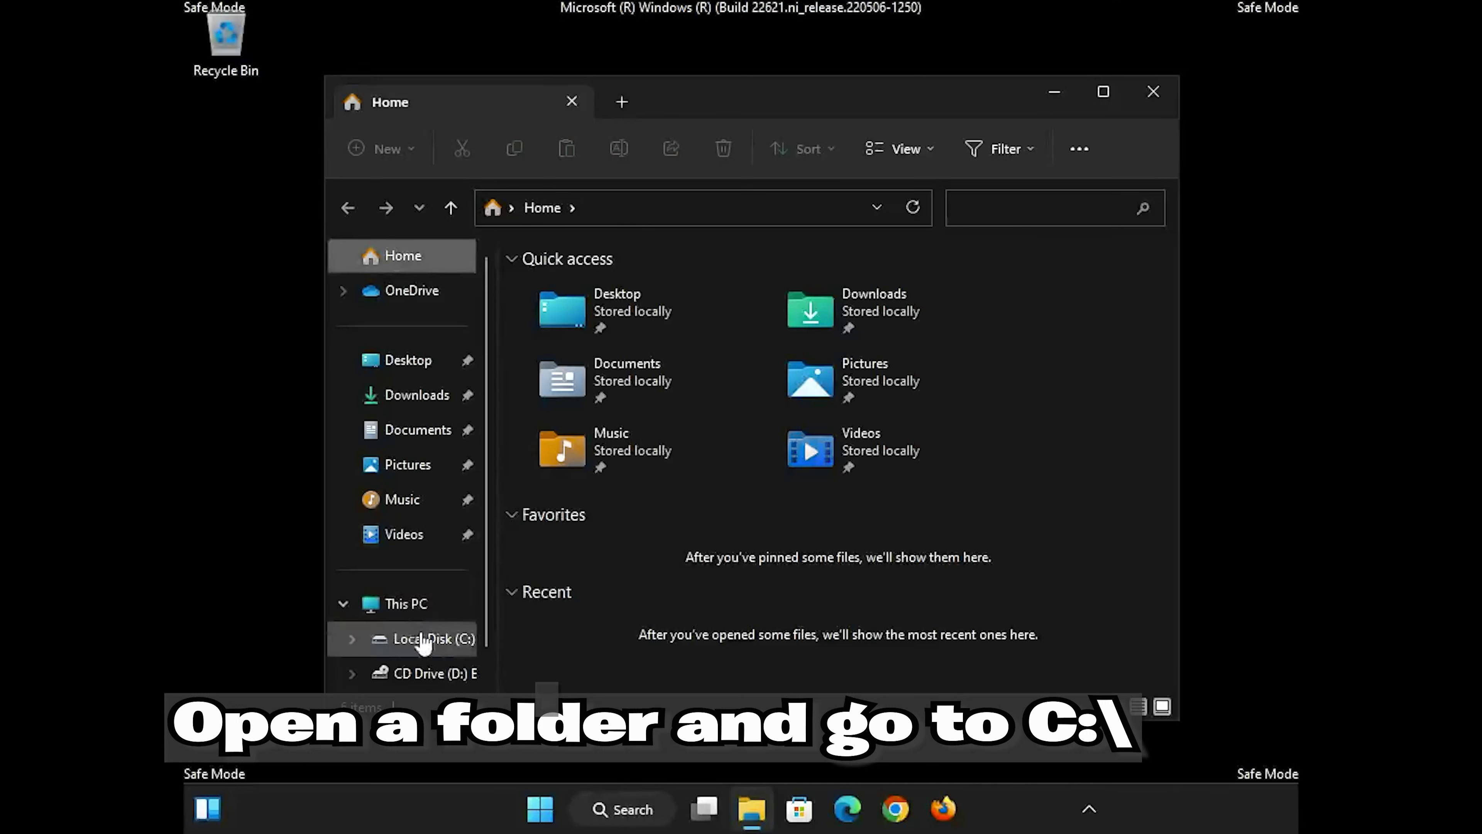
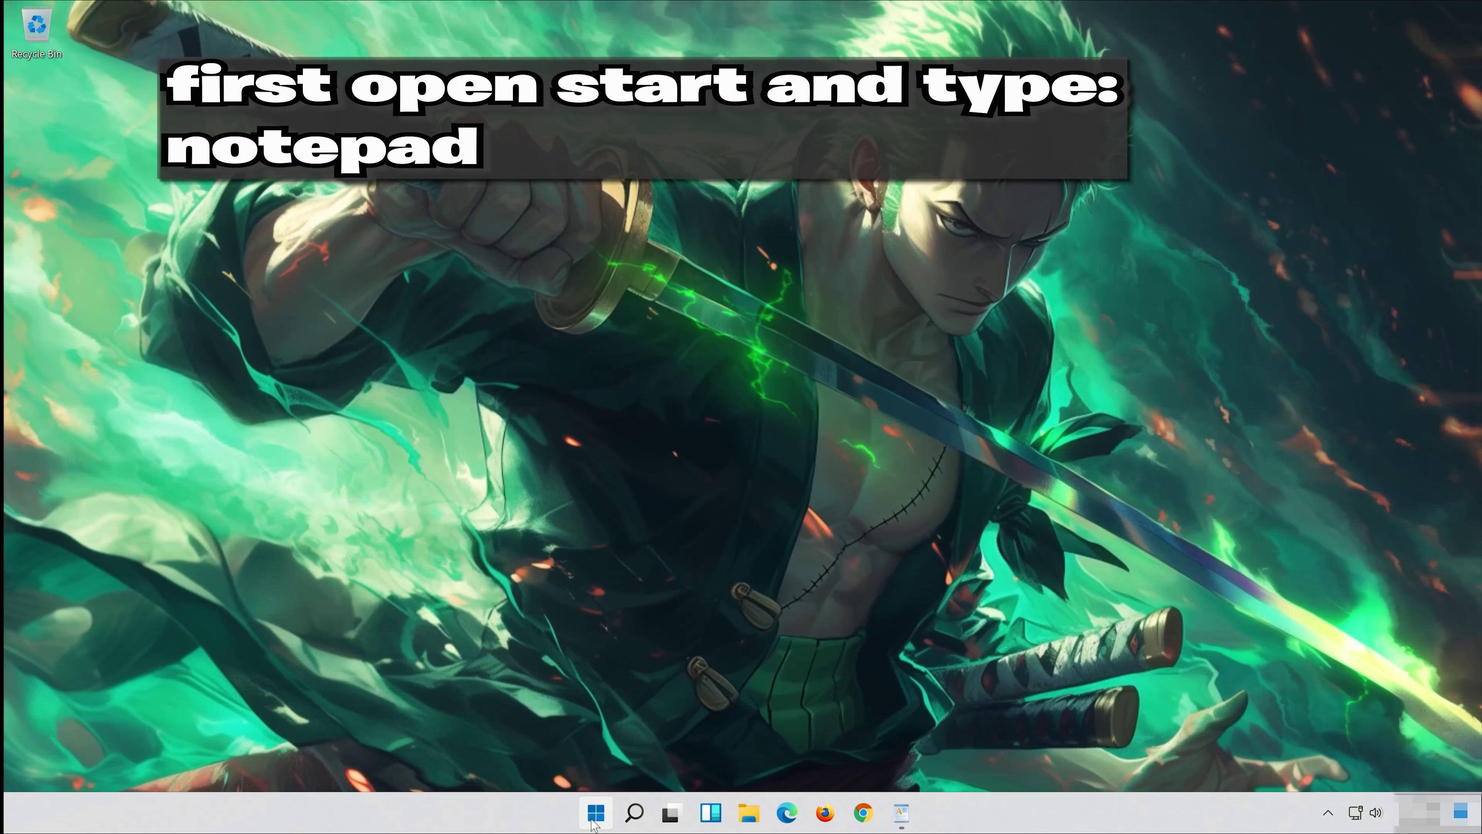
Search for "notepad" and open a blank Notepad document.
left_click(593, 821)
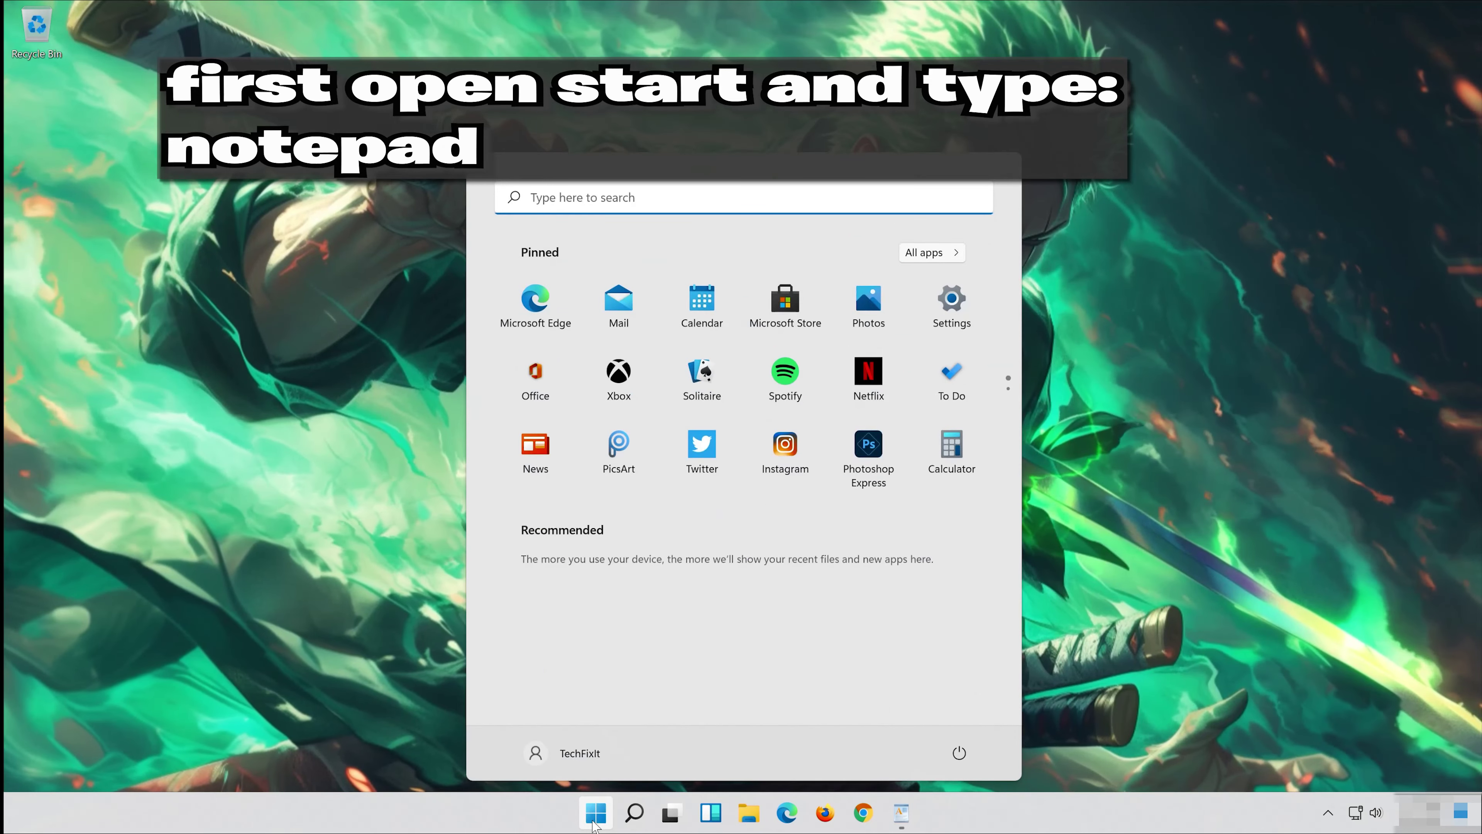
type("no")
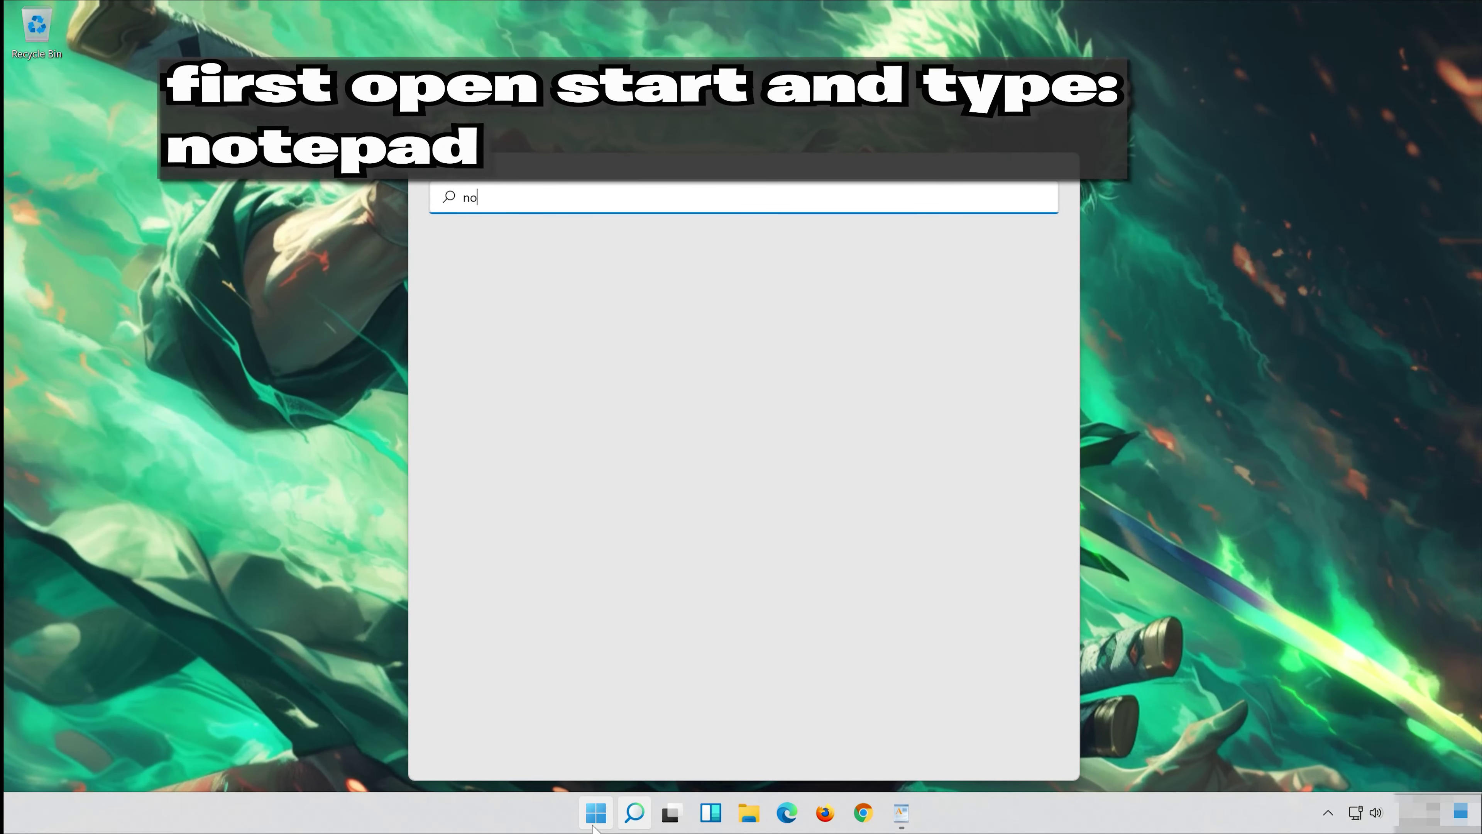
type("tepad")
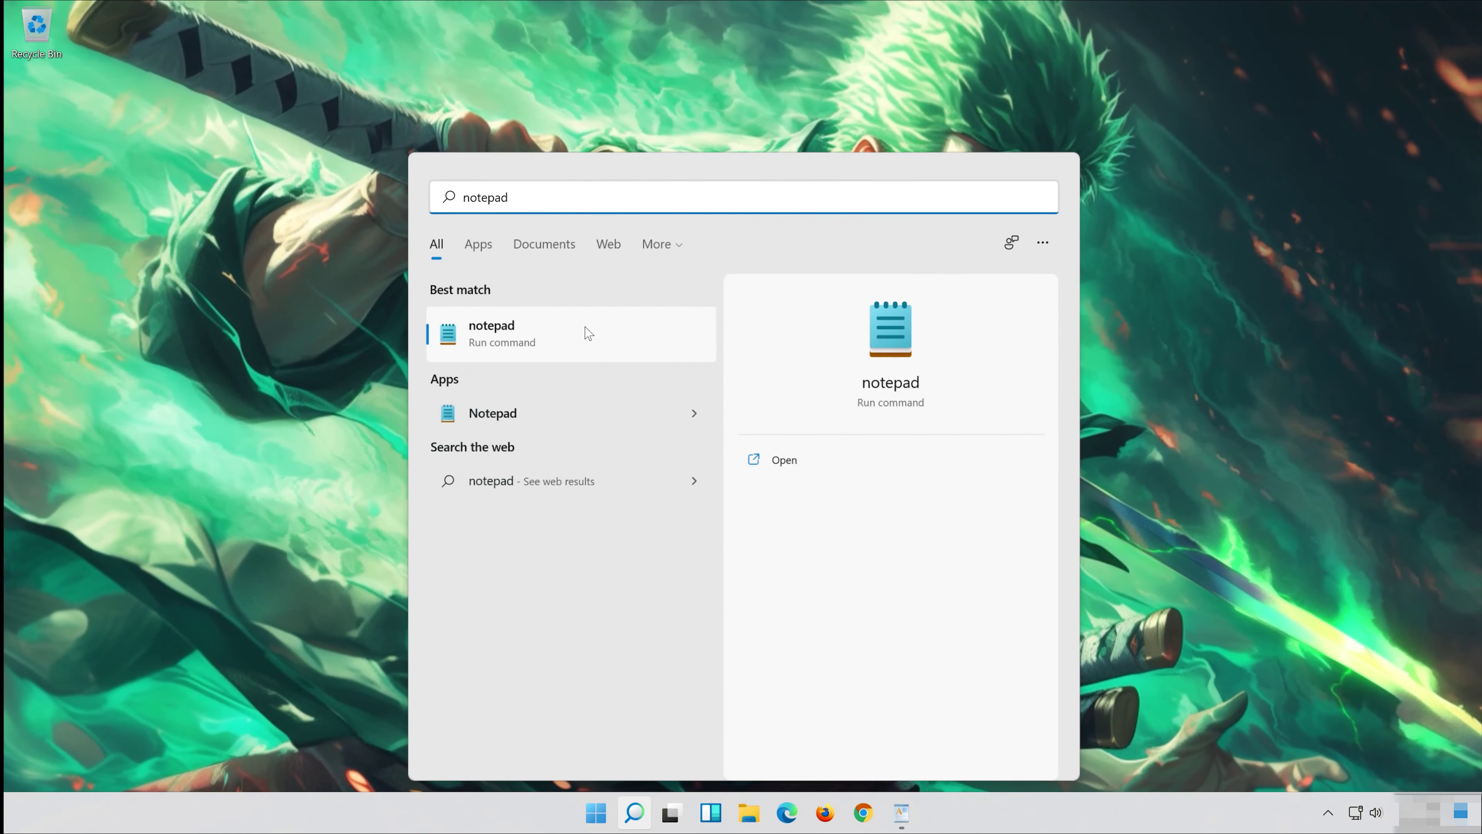
left_click(588, 333)
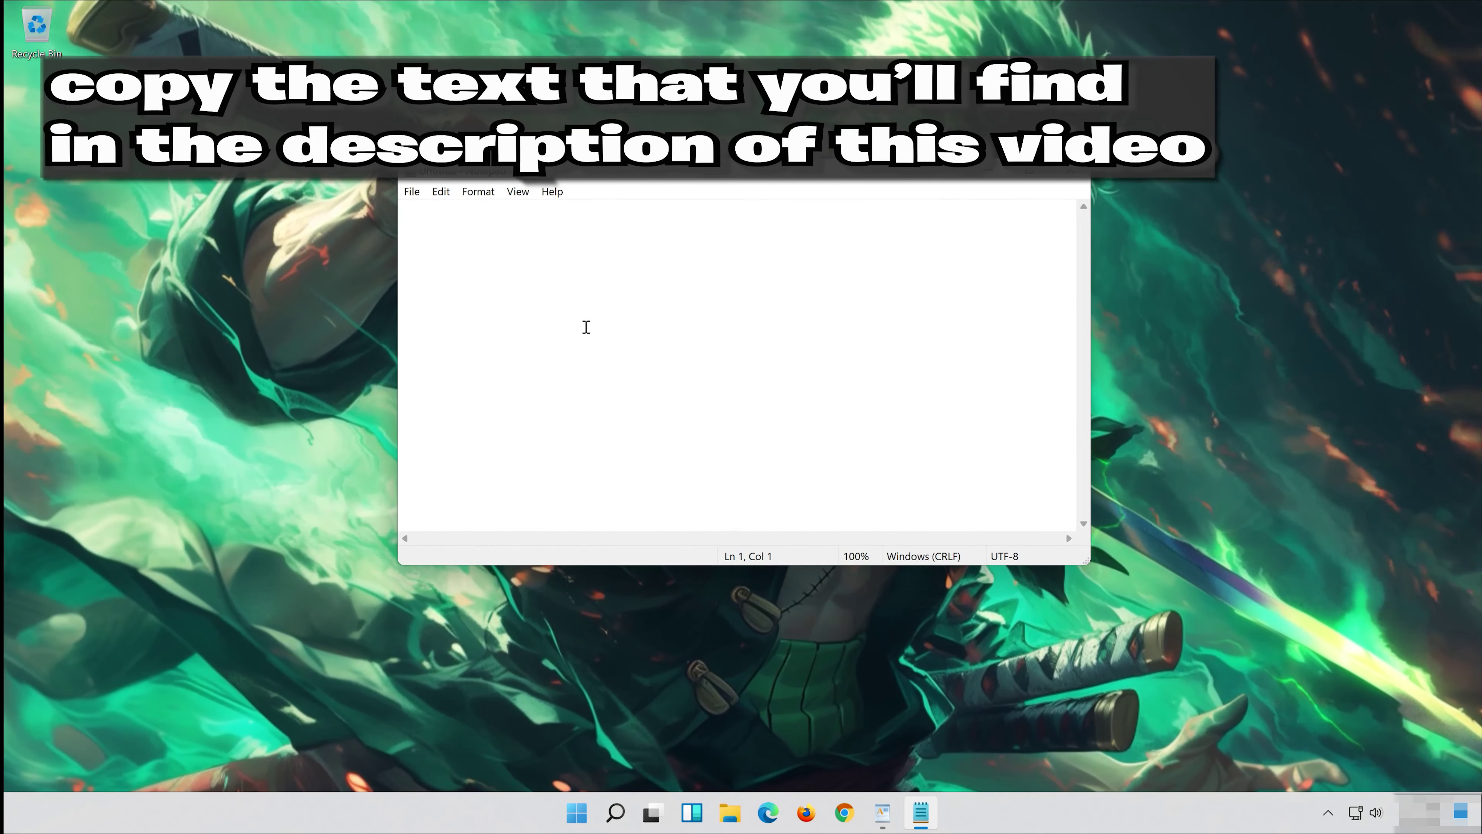
Switch to the WordPad document and copy all the update-reset commands from "net stop bits" to "net start cryptsvc".
left_click(883, 813)
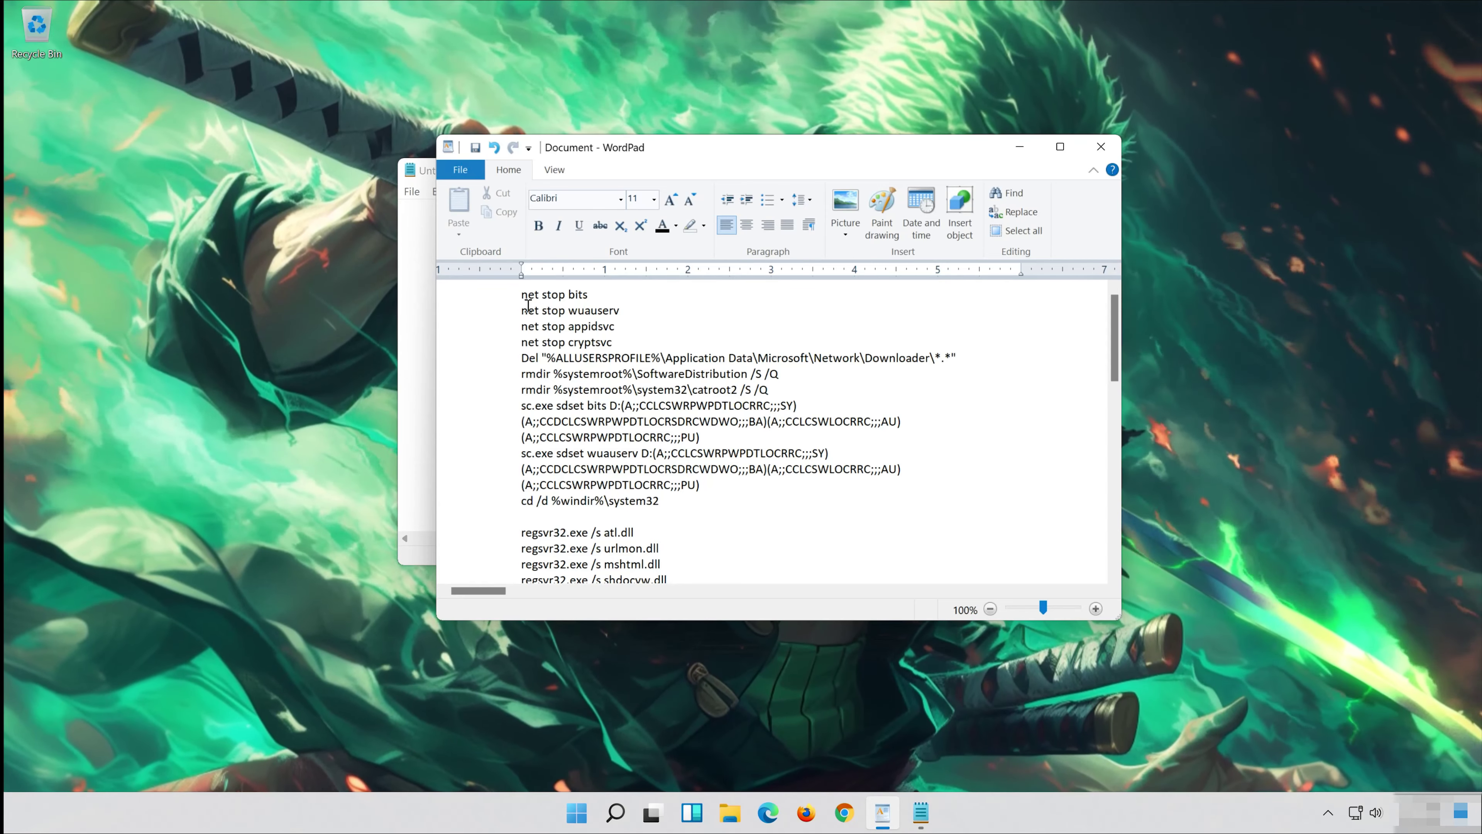
left_click_drag(521, 294, 638, 553)
right_click(565, 487)
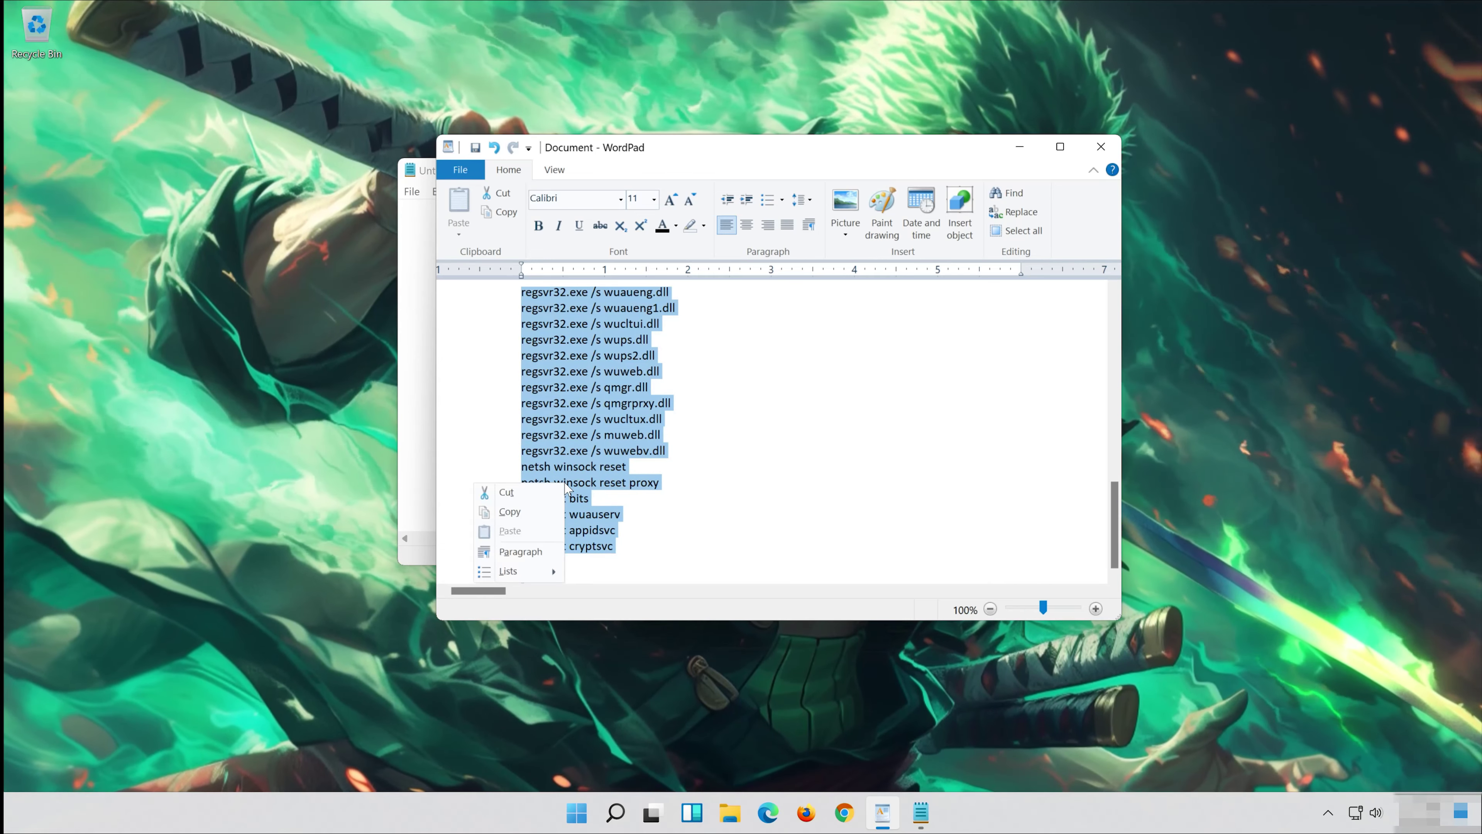
left_click(509, 511)
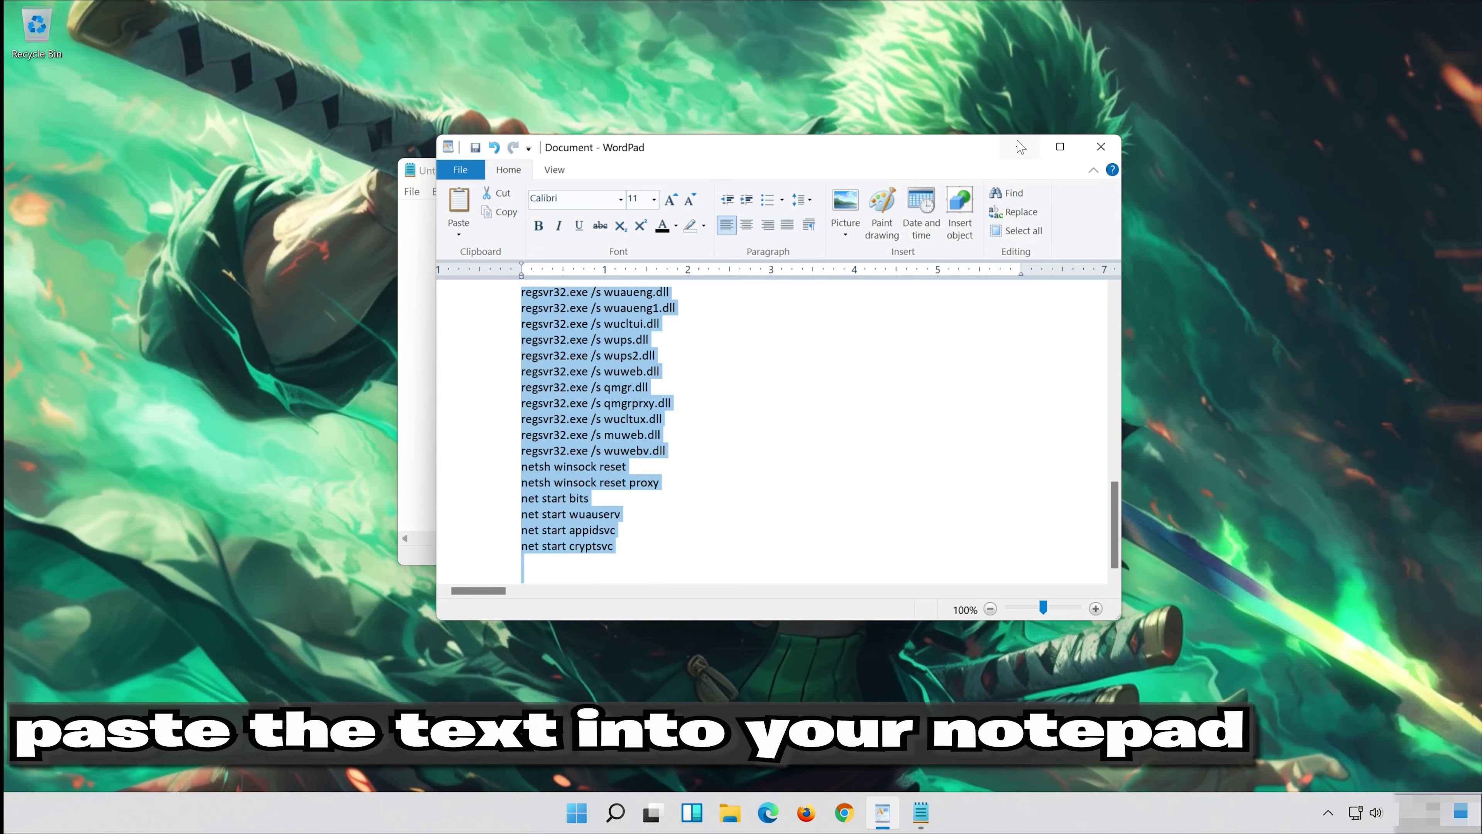
Minimize WordPad and paste the copied commands into the blank Notepad document.
left_click(1019, 146)
right_click(453, 224)
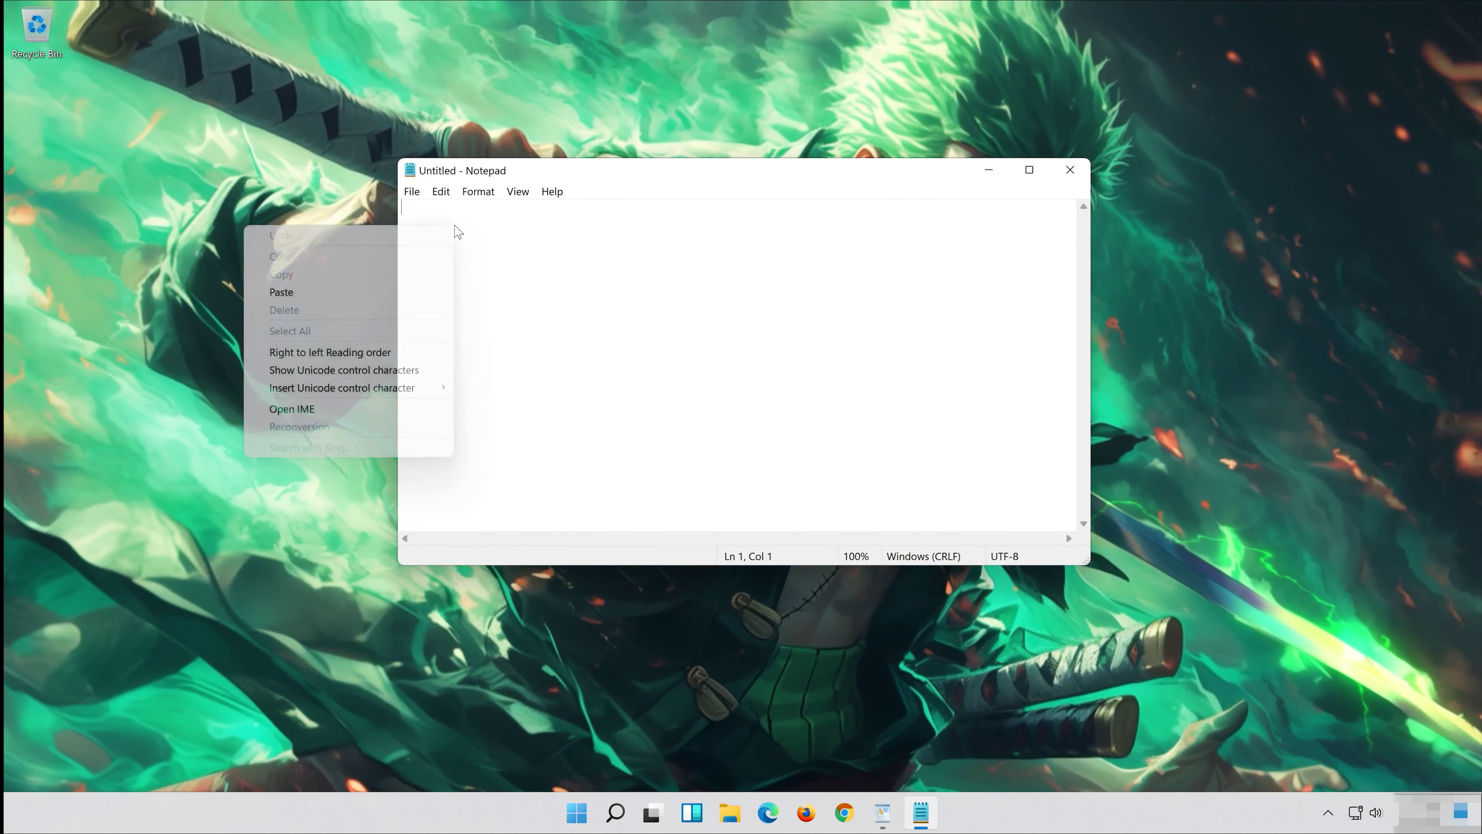
left_click(340, 291)
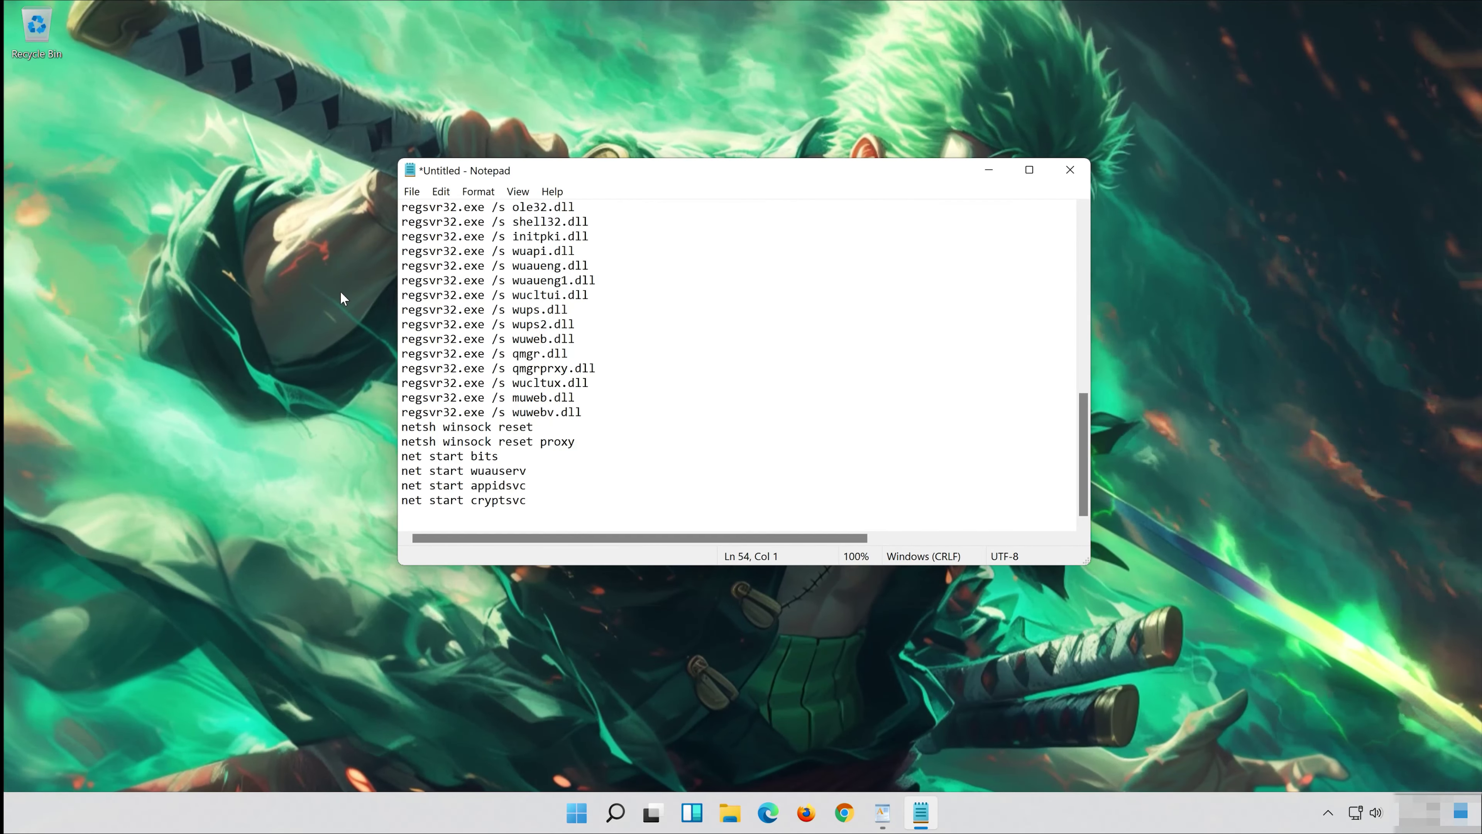
scroll(846, 321, "up", 10)
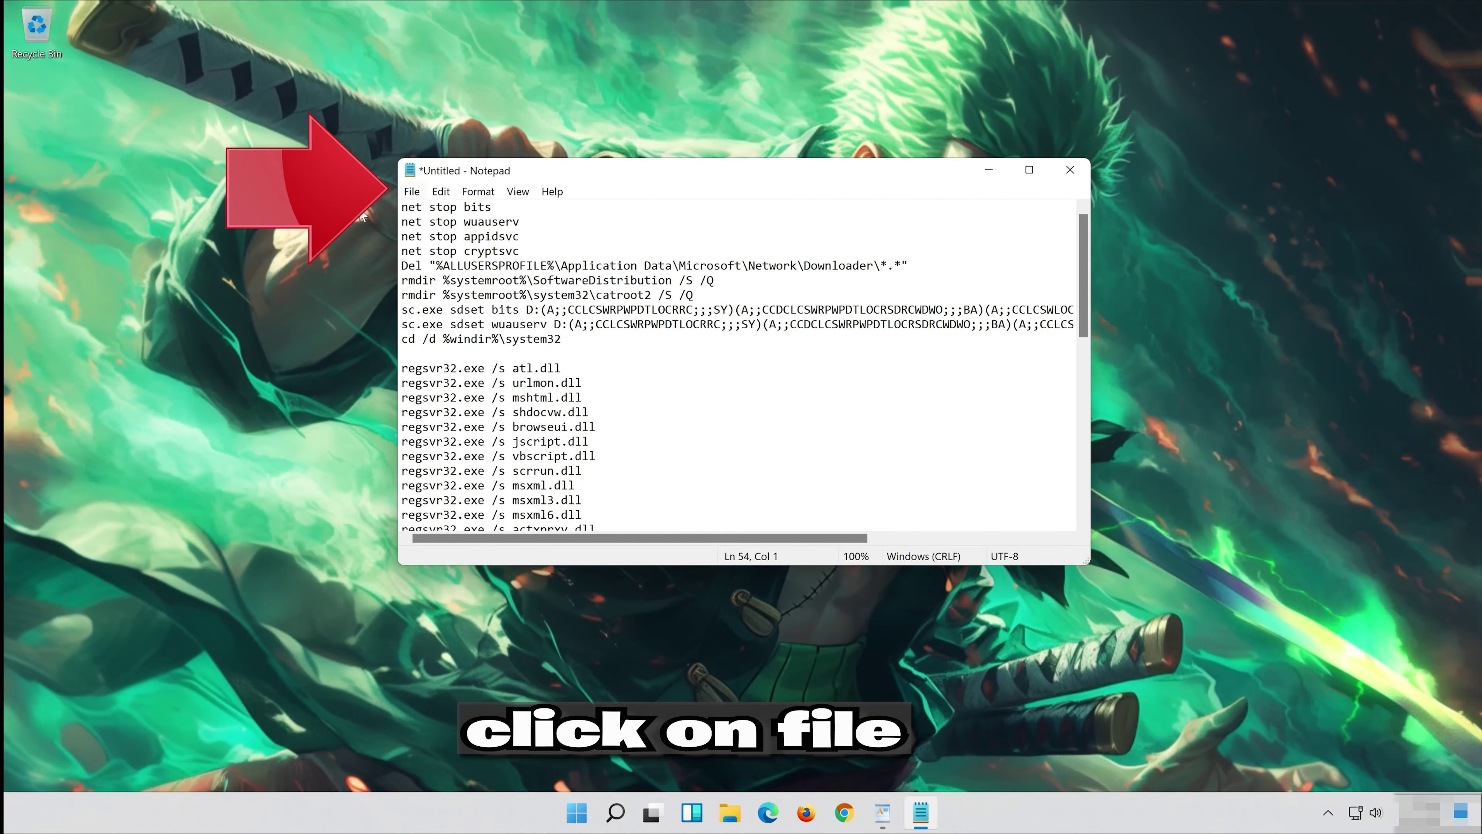
Save the Notepad document to the Desktop as fix.bat with the All Files type, and close Notepad.
left_click(410, 191)
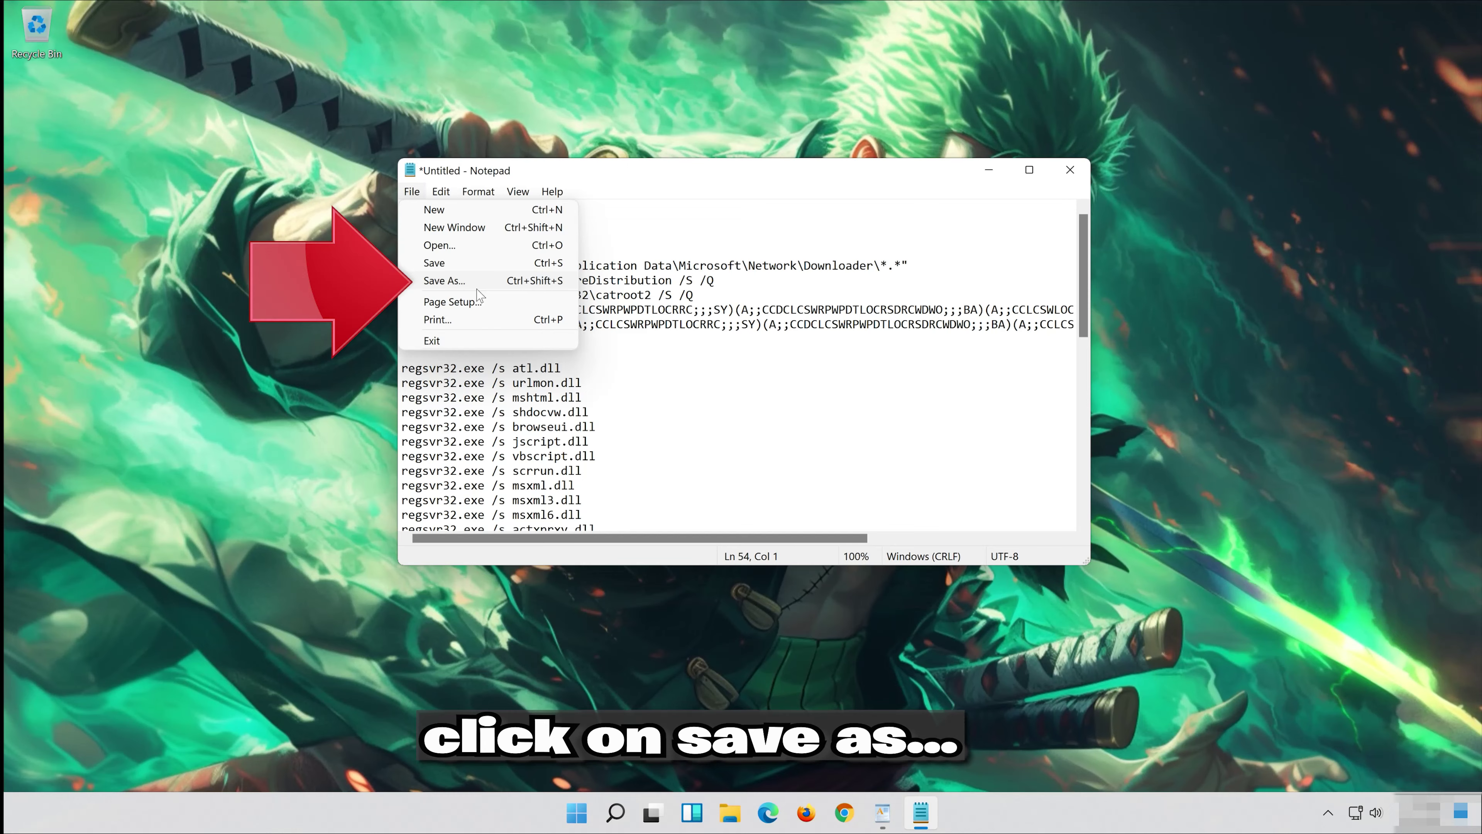
left_click(443, 281)
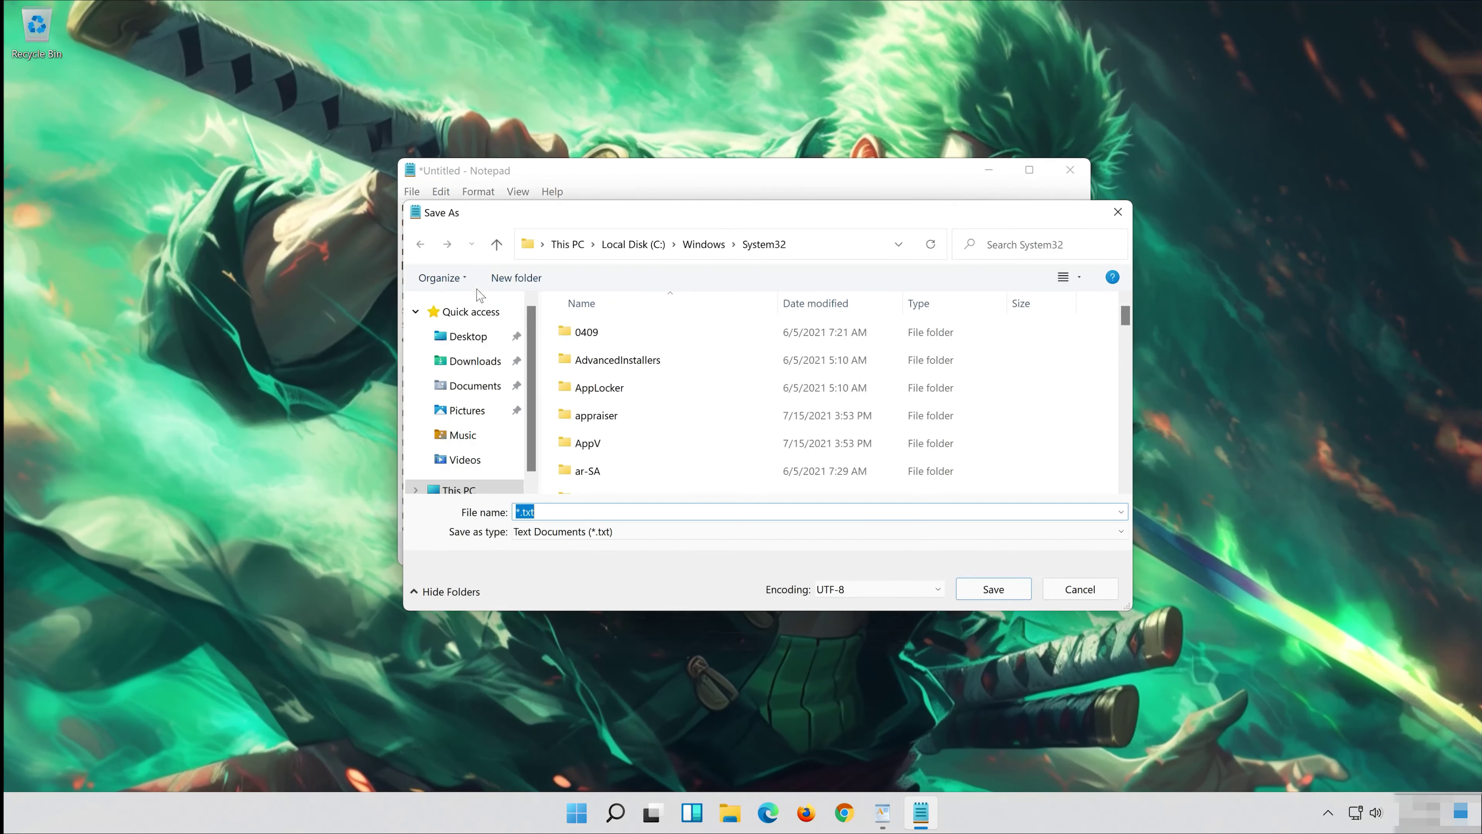
left_click(468, 336)
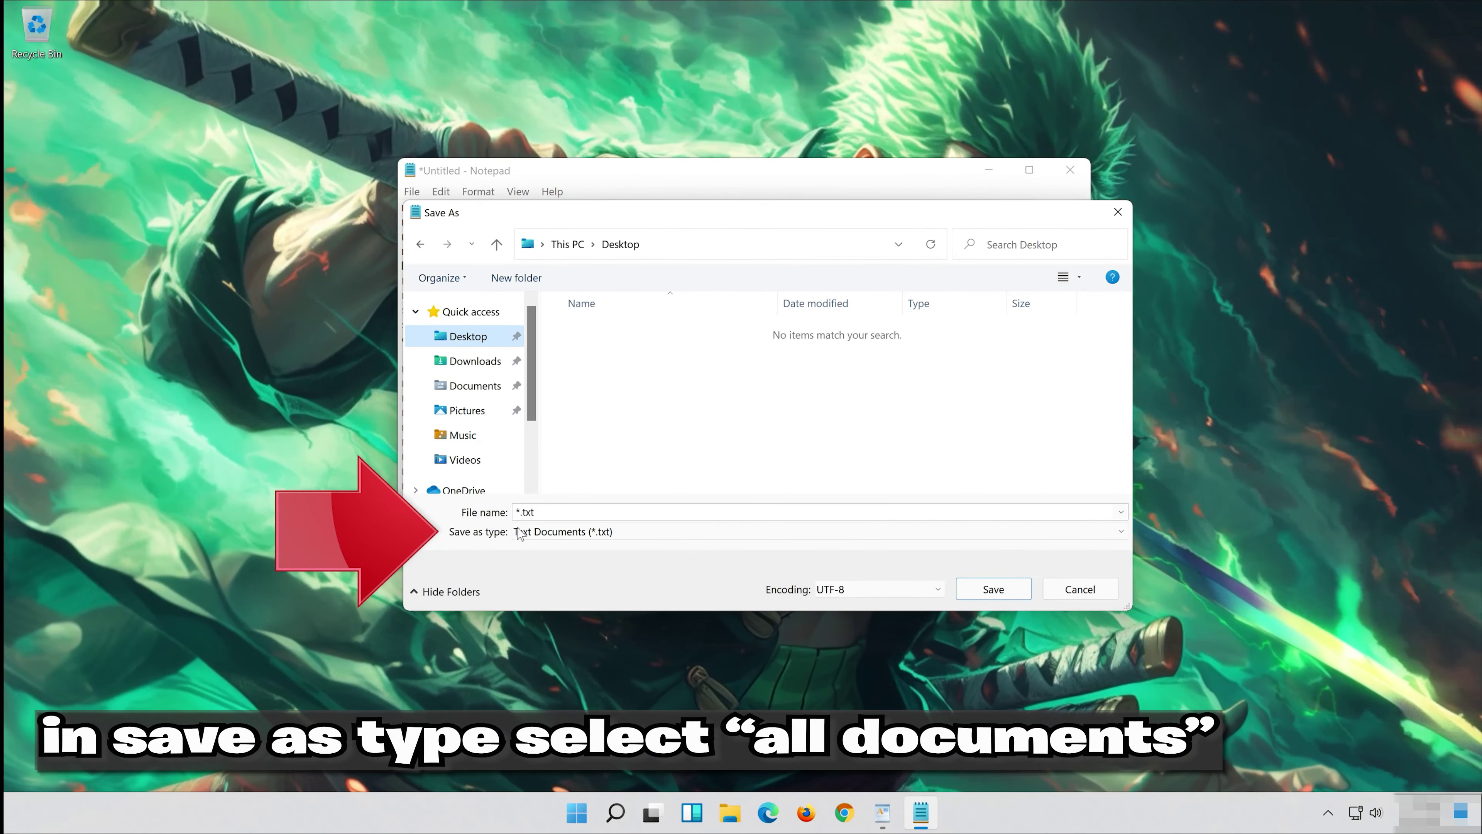
left_click(572, 538)
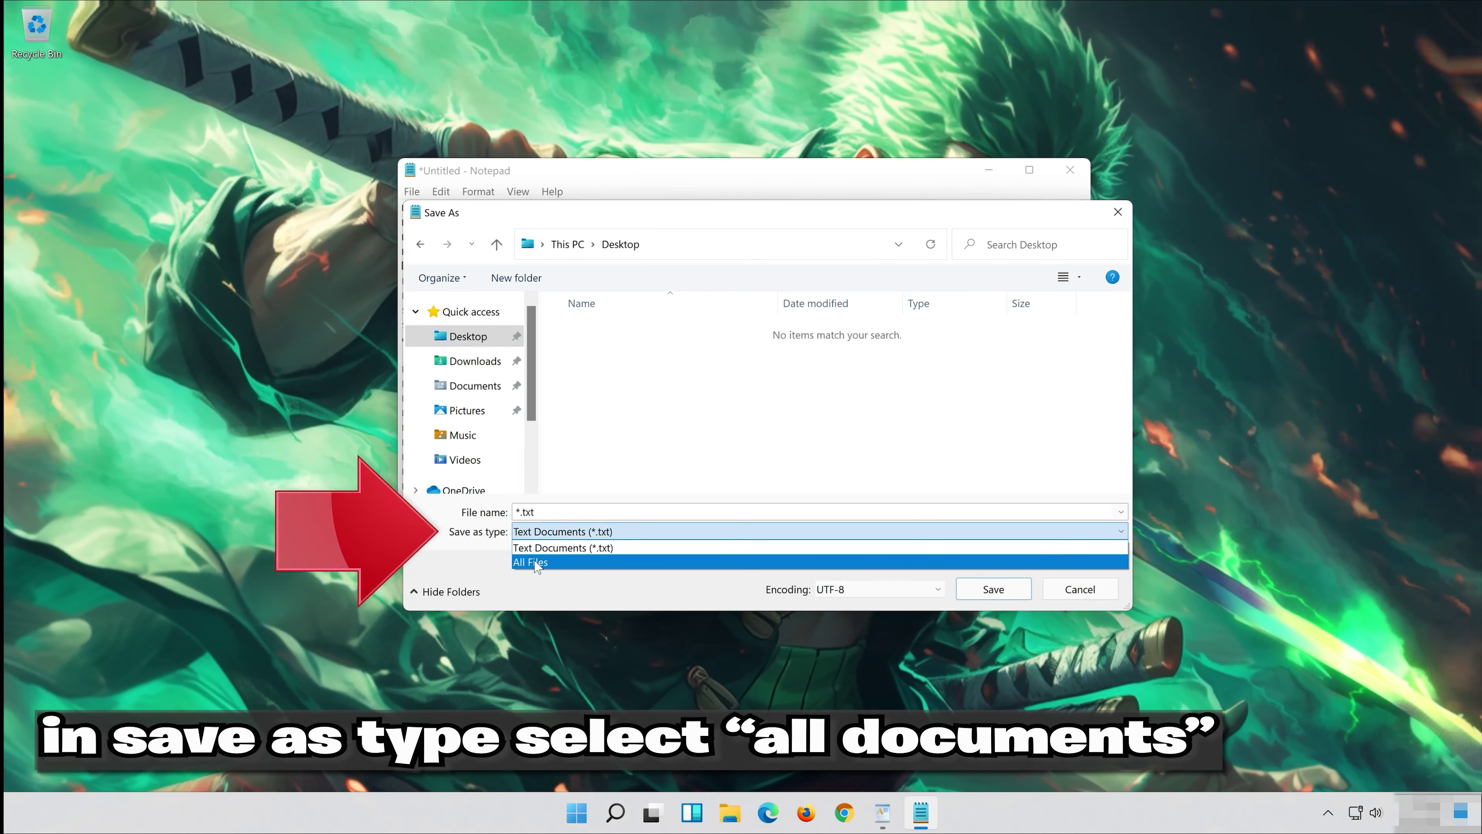
left_click(535, 561)
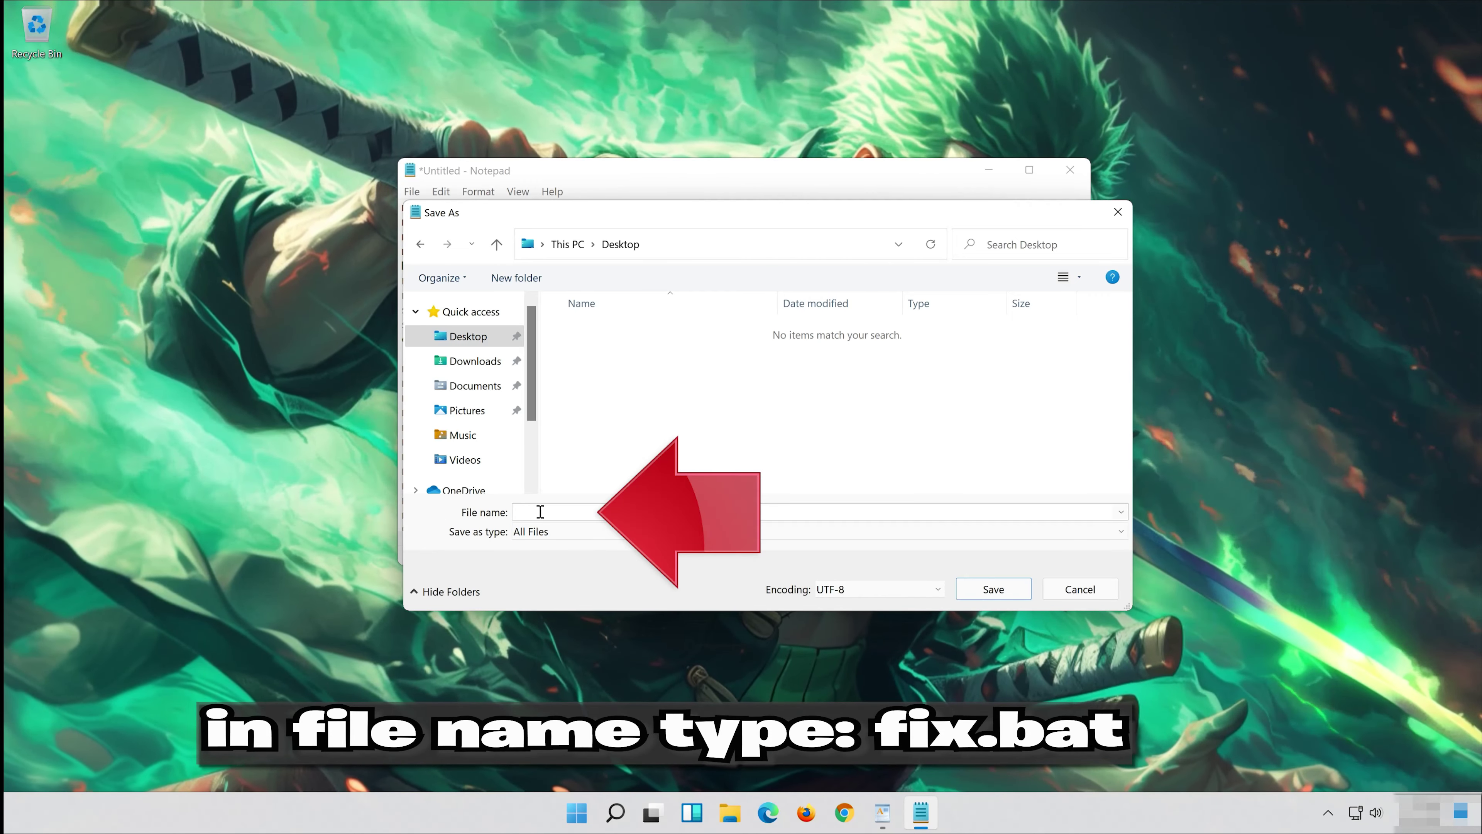
left_click(566, 514)
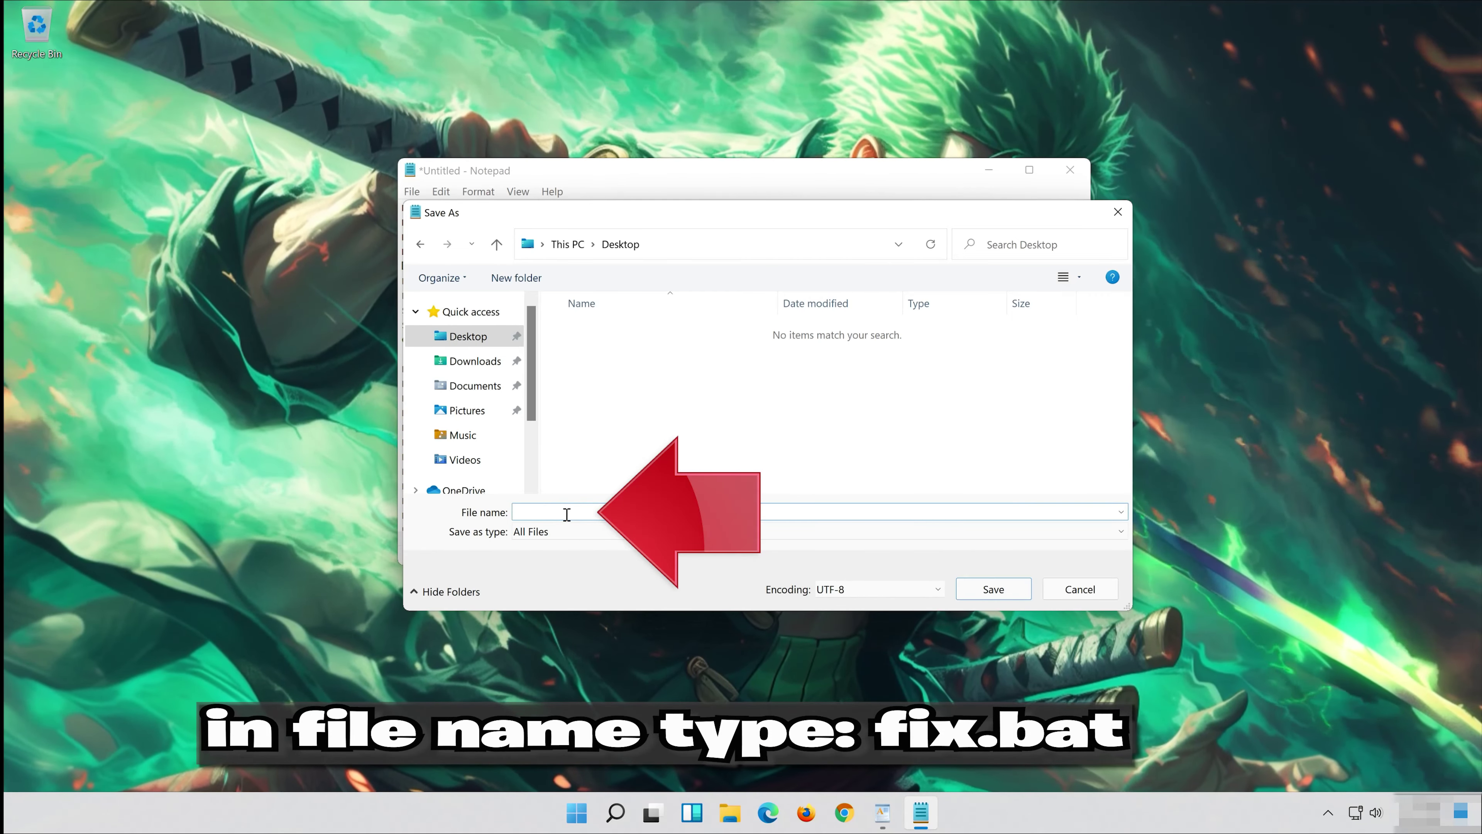
type("fix")
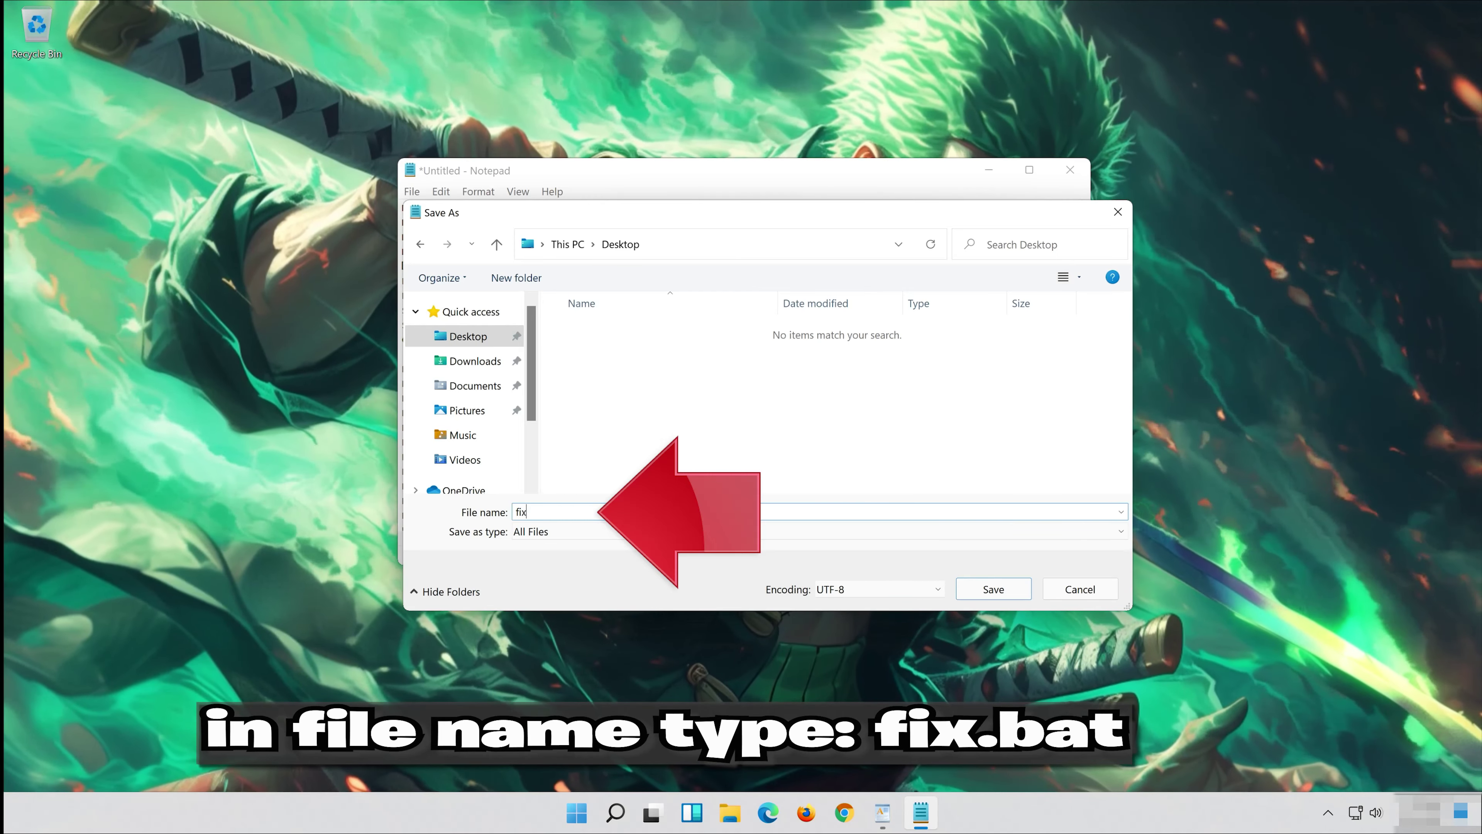
type(".bat")
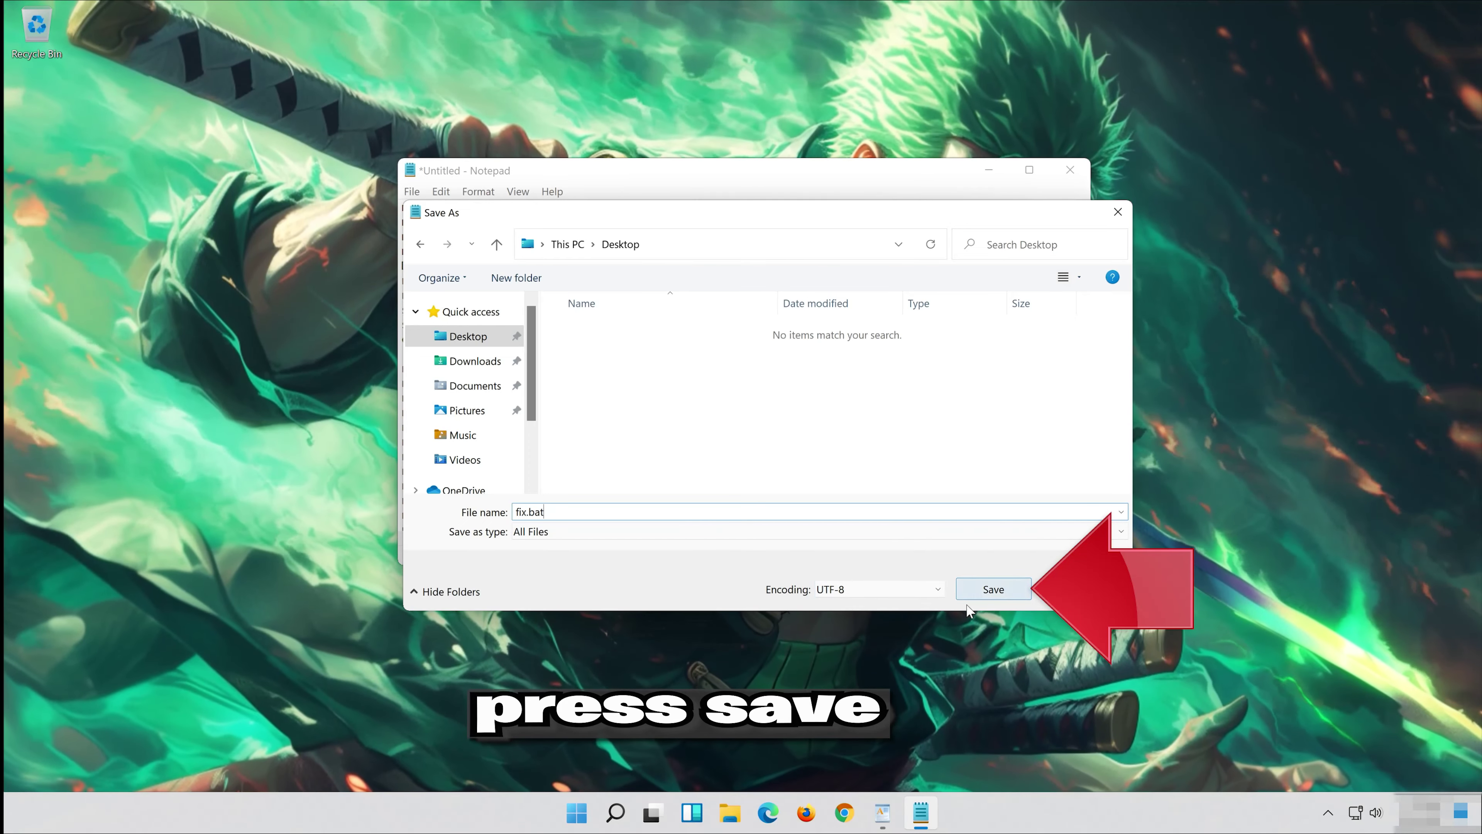
left_click(993, 589)
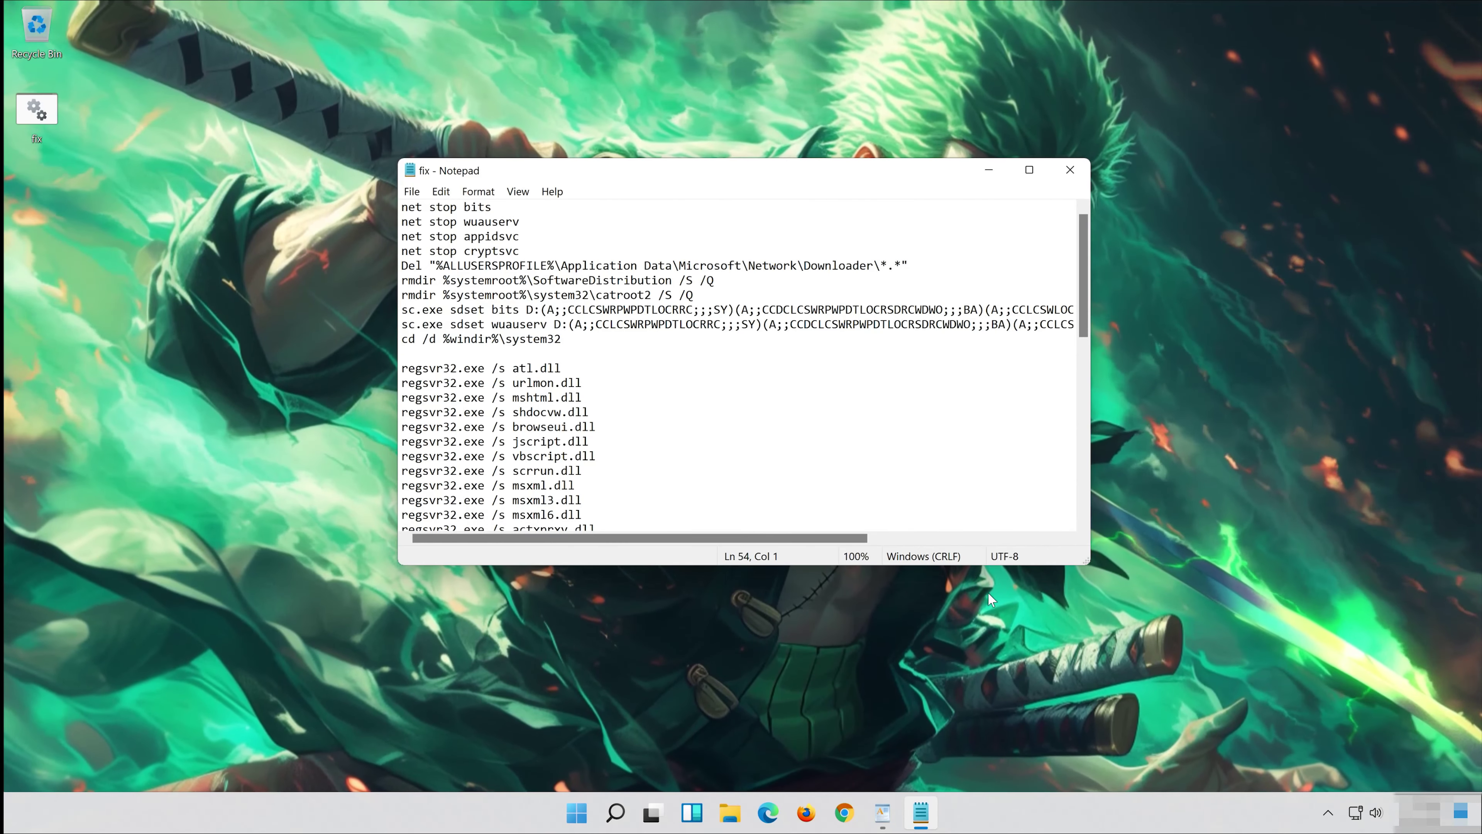
left_click(1071, 170)
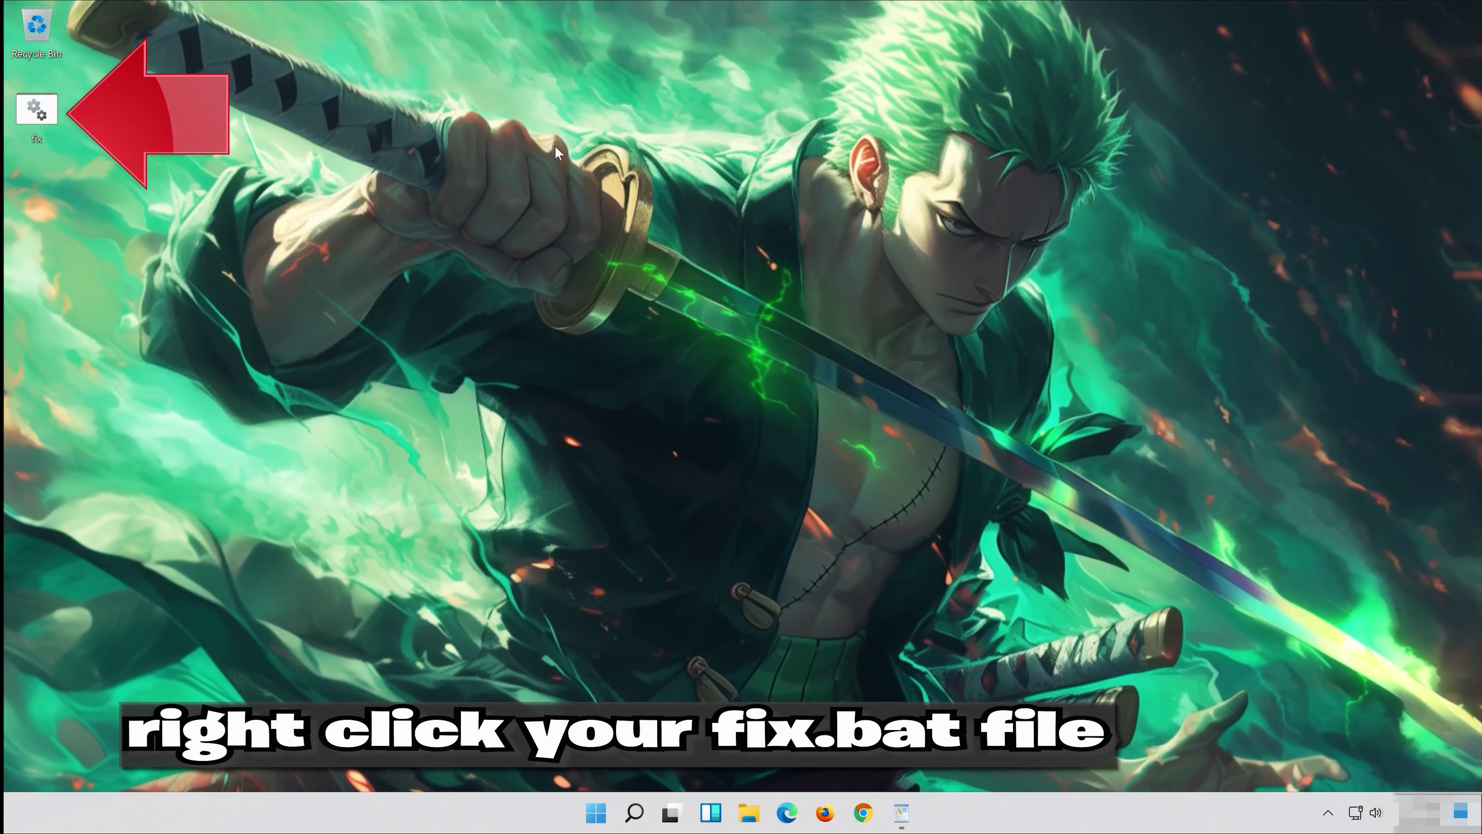
Run the fix batch file from the desktop as administrator, allow the changes, and answer y to the Downloader files deletion prompt.
left_click(32, 110)
right_click(32, 111)
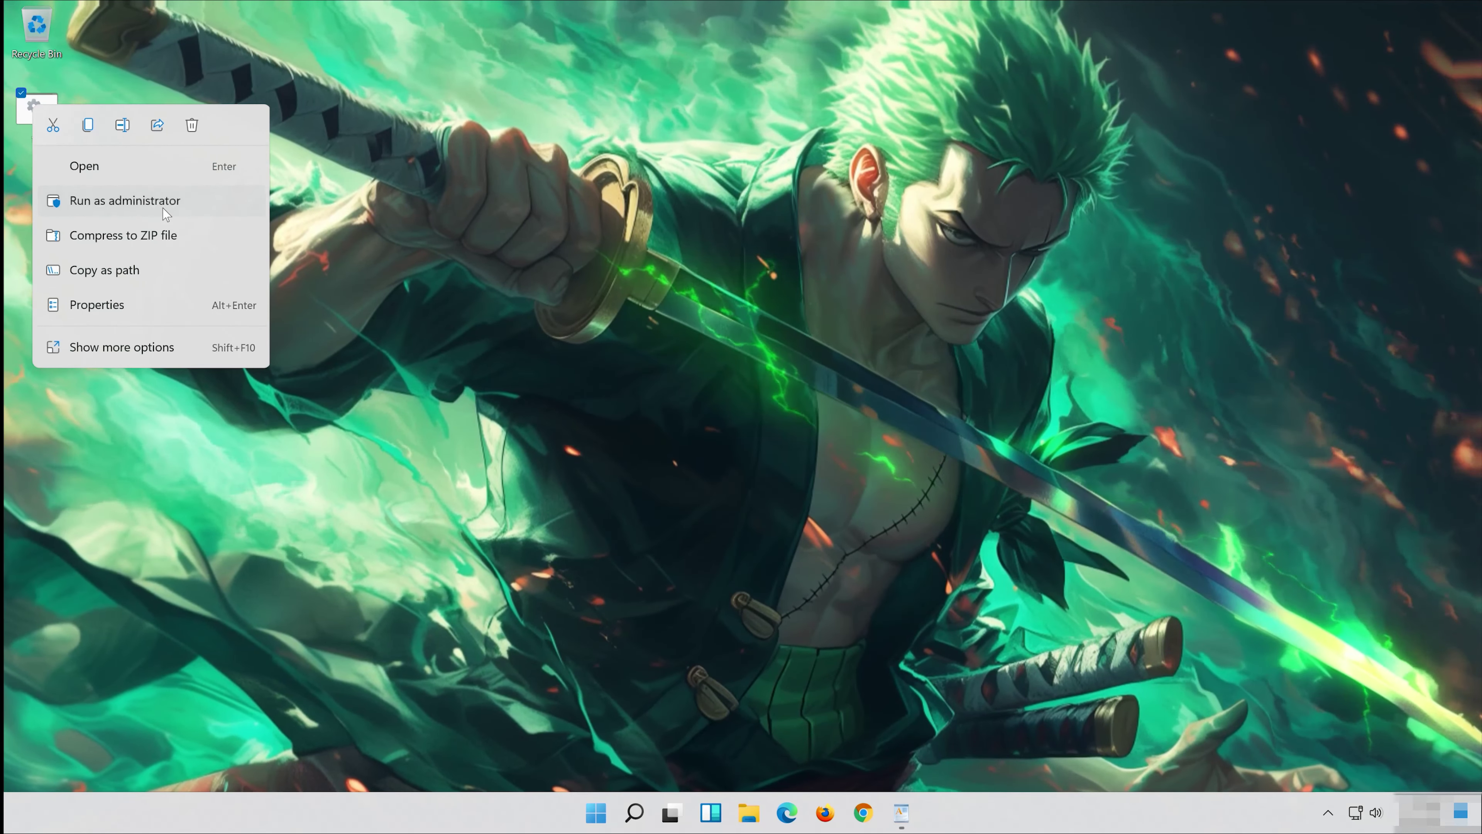
left_click(163, 208)
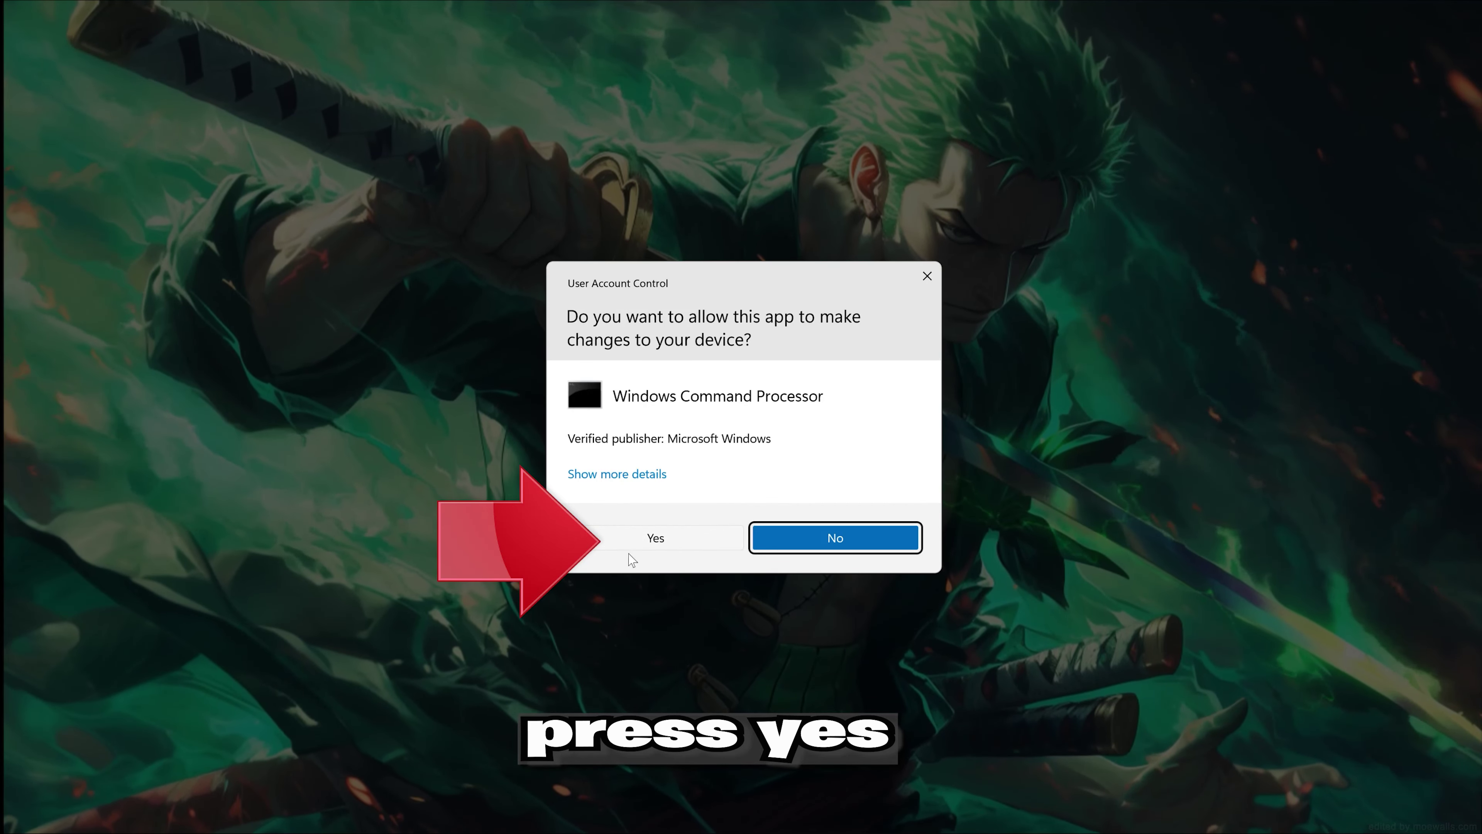
left_click(670, 543)
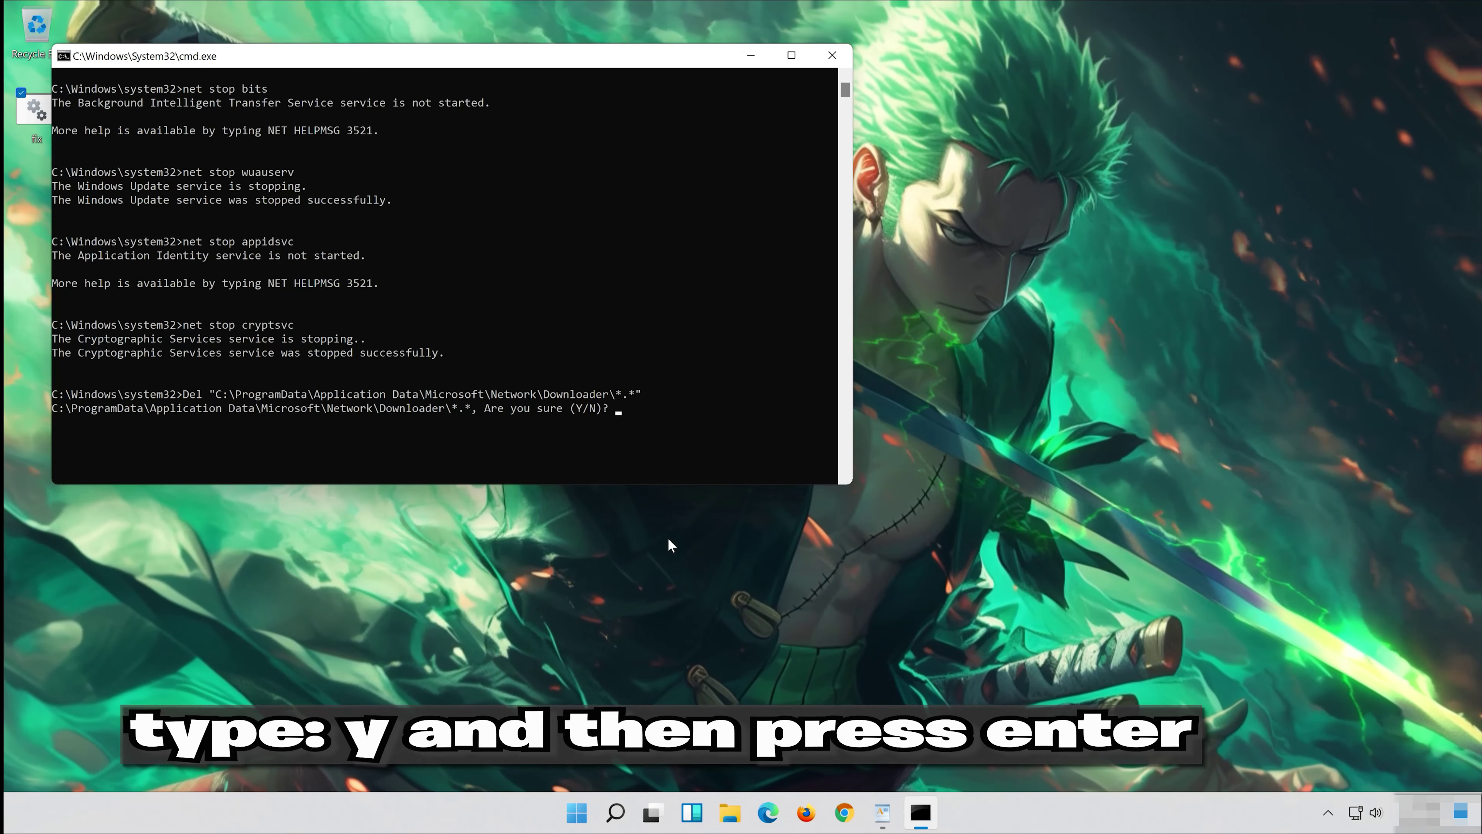
type("y")
key("Return")
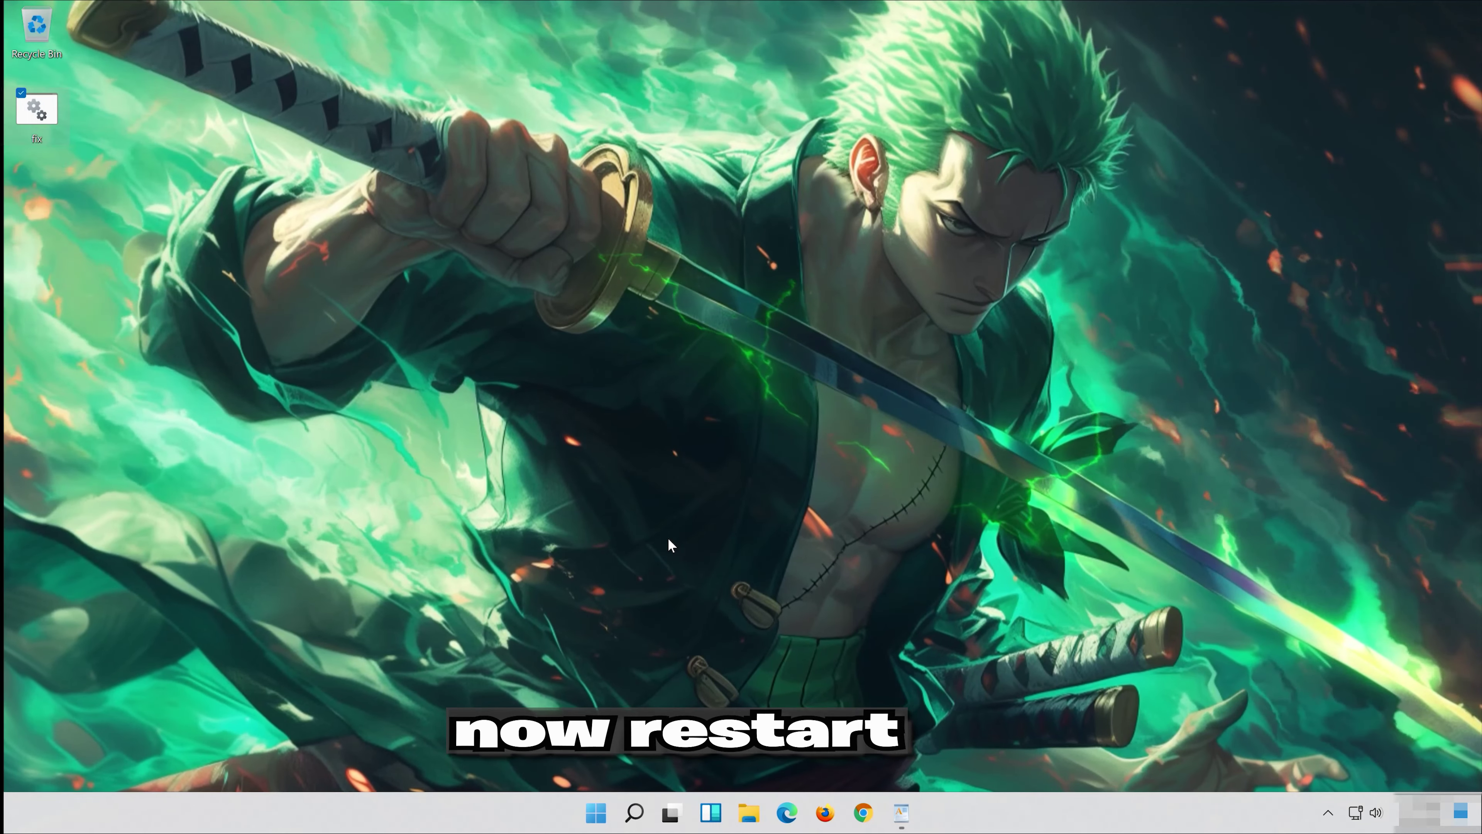
Restart the computer.
left_click(590, 817)
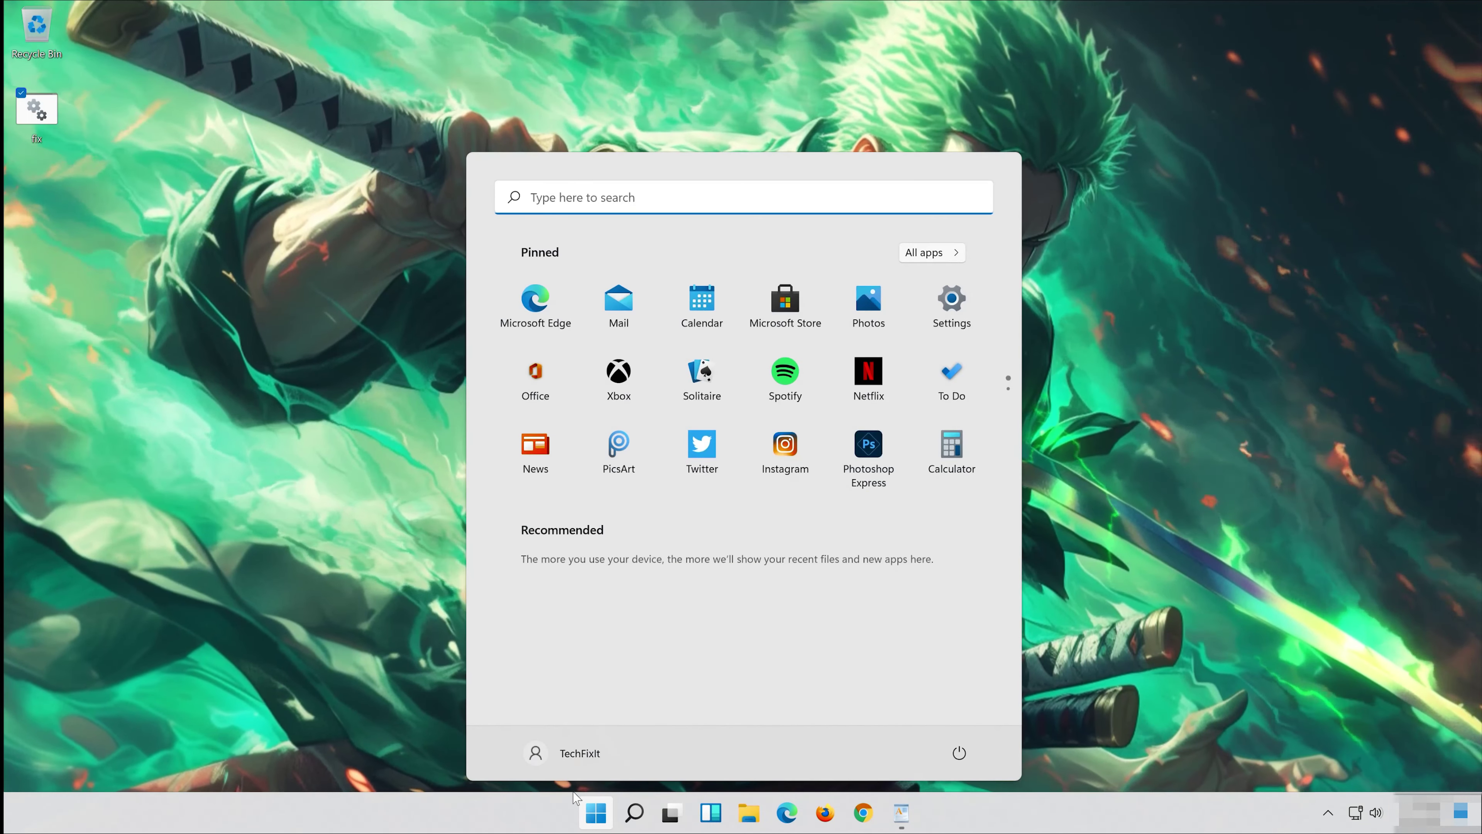
left_click(959, 752)
left_click(967, 715)
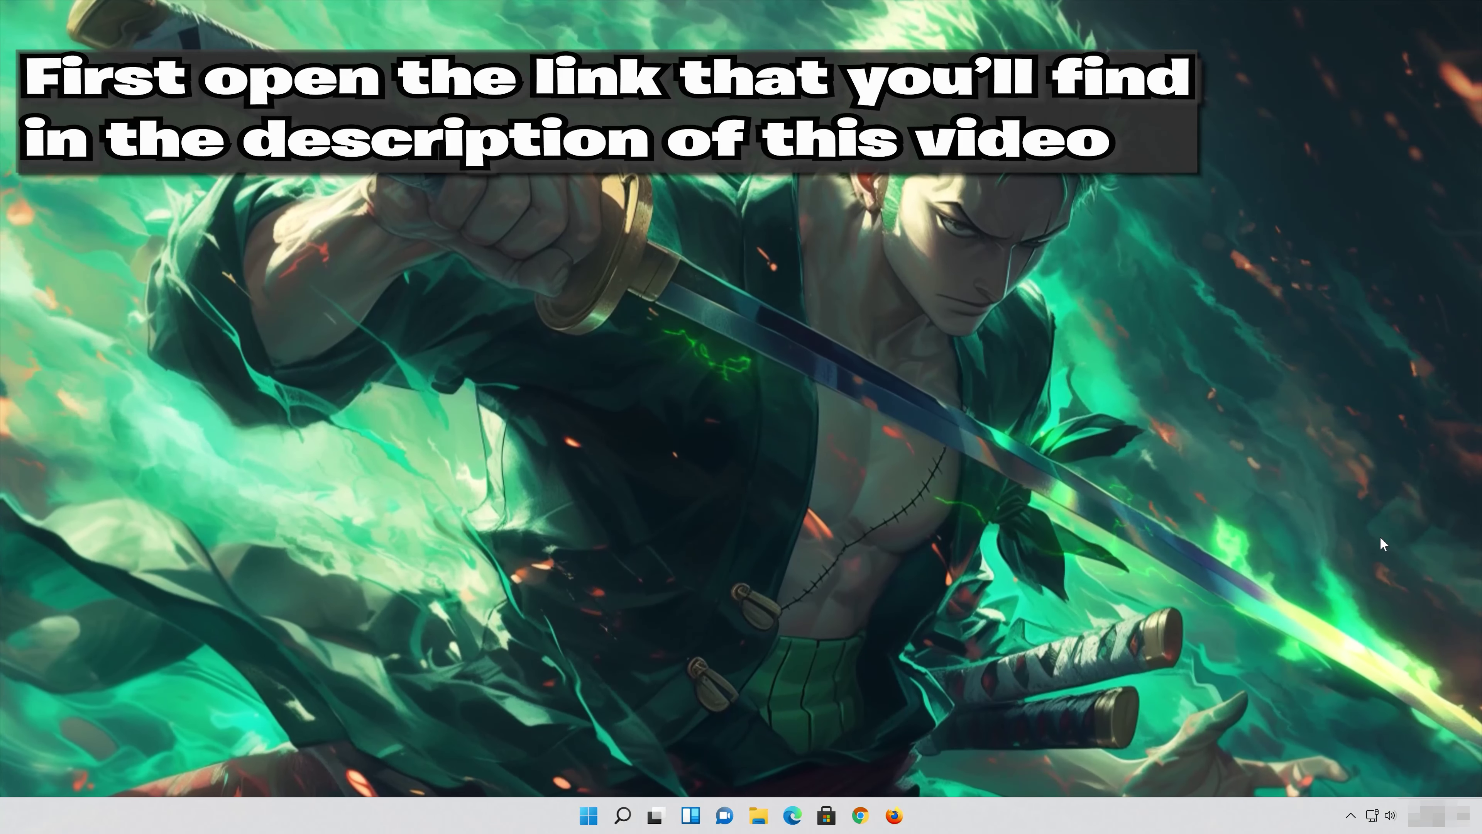
Open the copied microsoft.com/en-us/software-download/windows11 link in Firefox, save MediaCreationToolW11.exe for creating installation media, and close the browser.
left_click(894, 816)
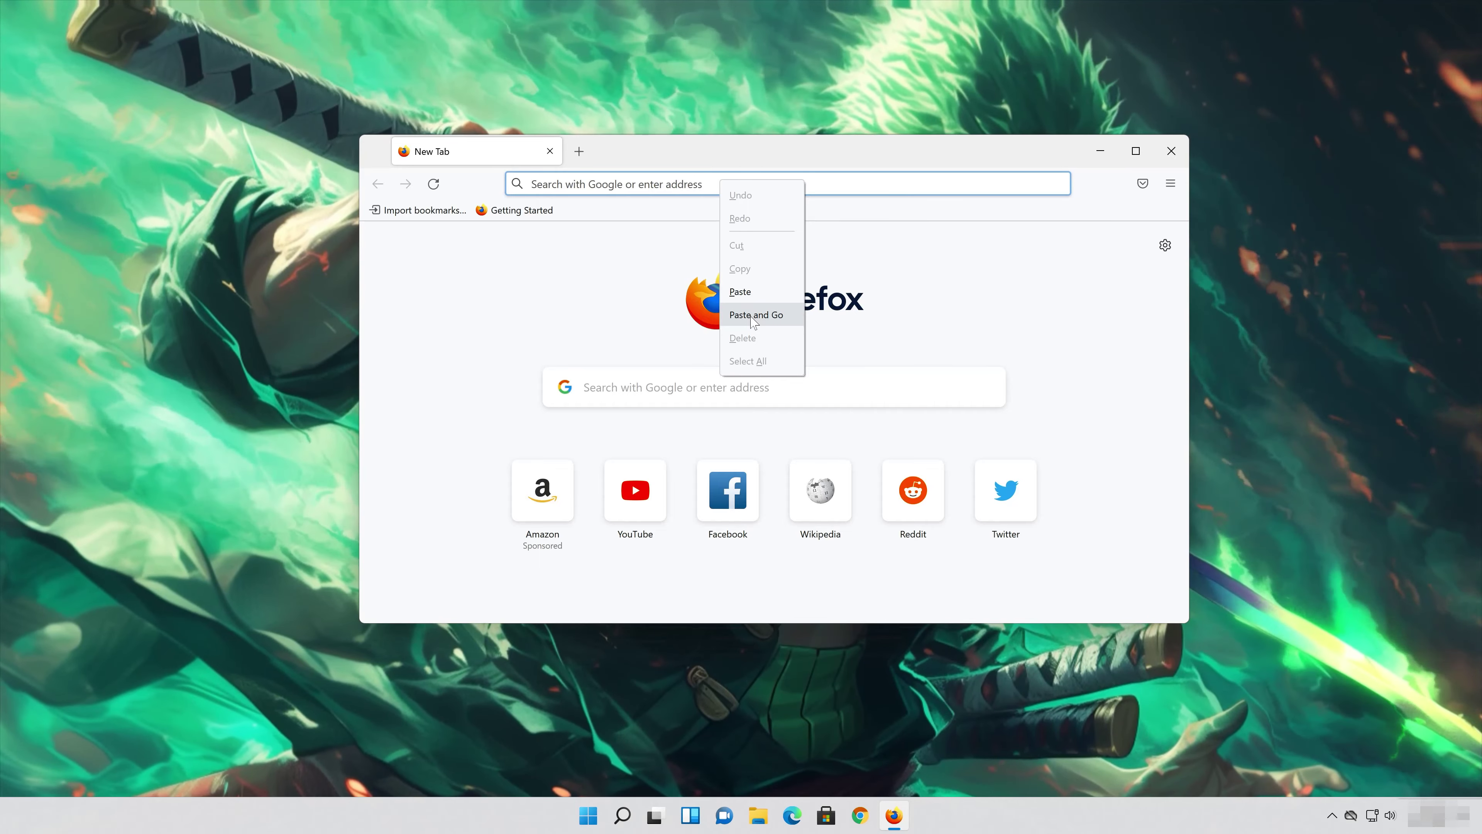
left_click(755, 314)
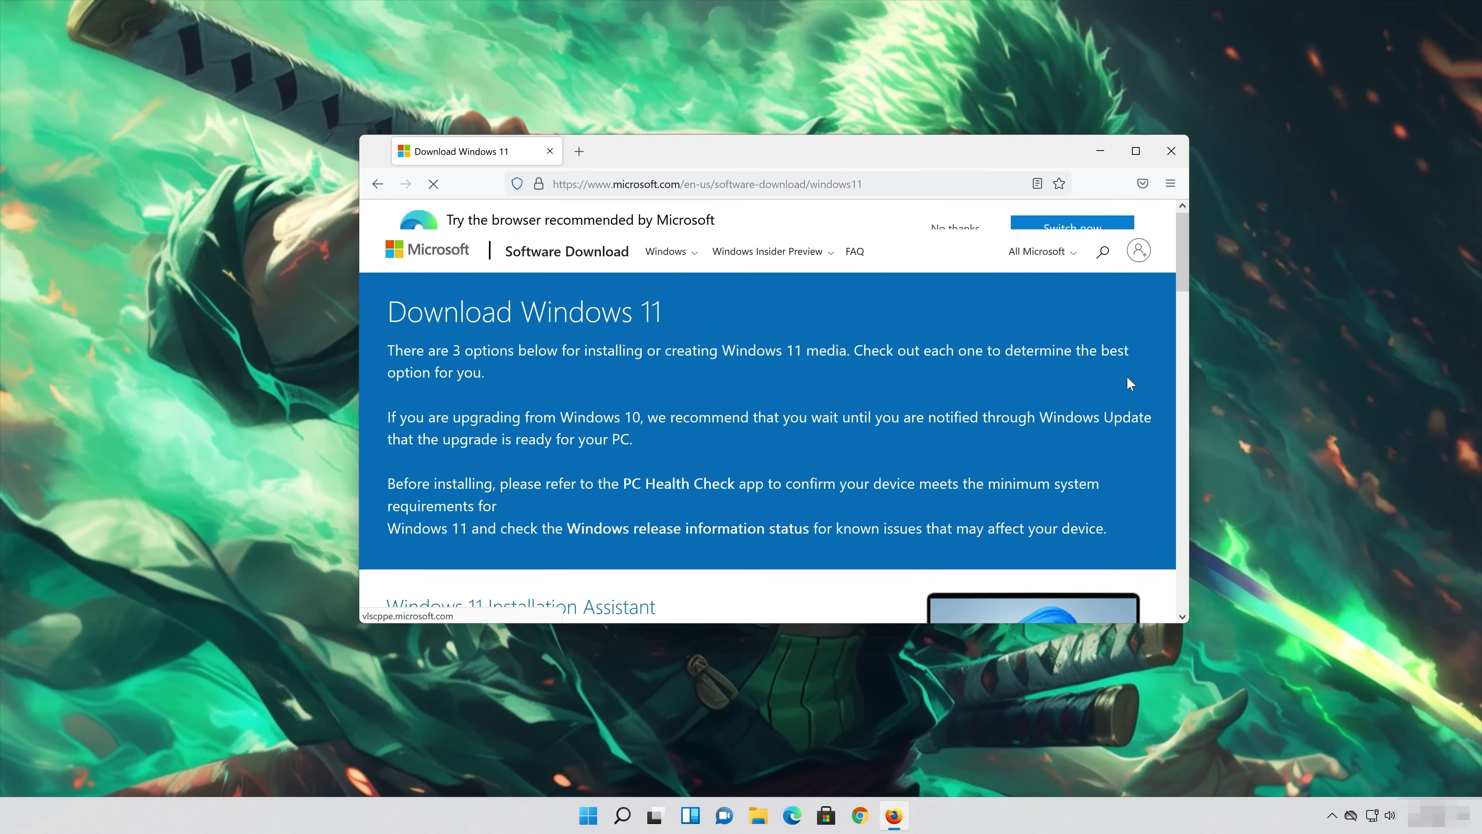
scroll(1128, 383, "down", 10)
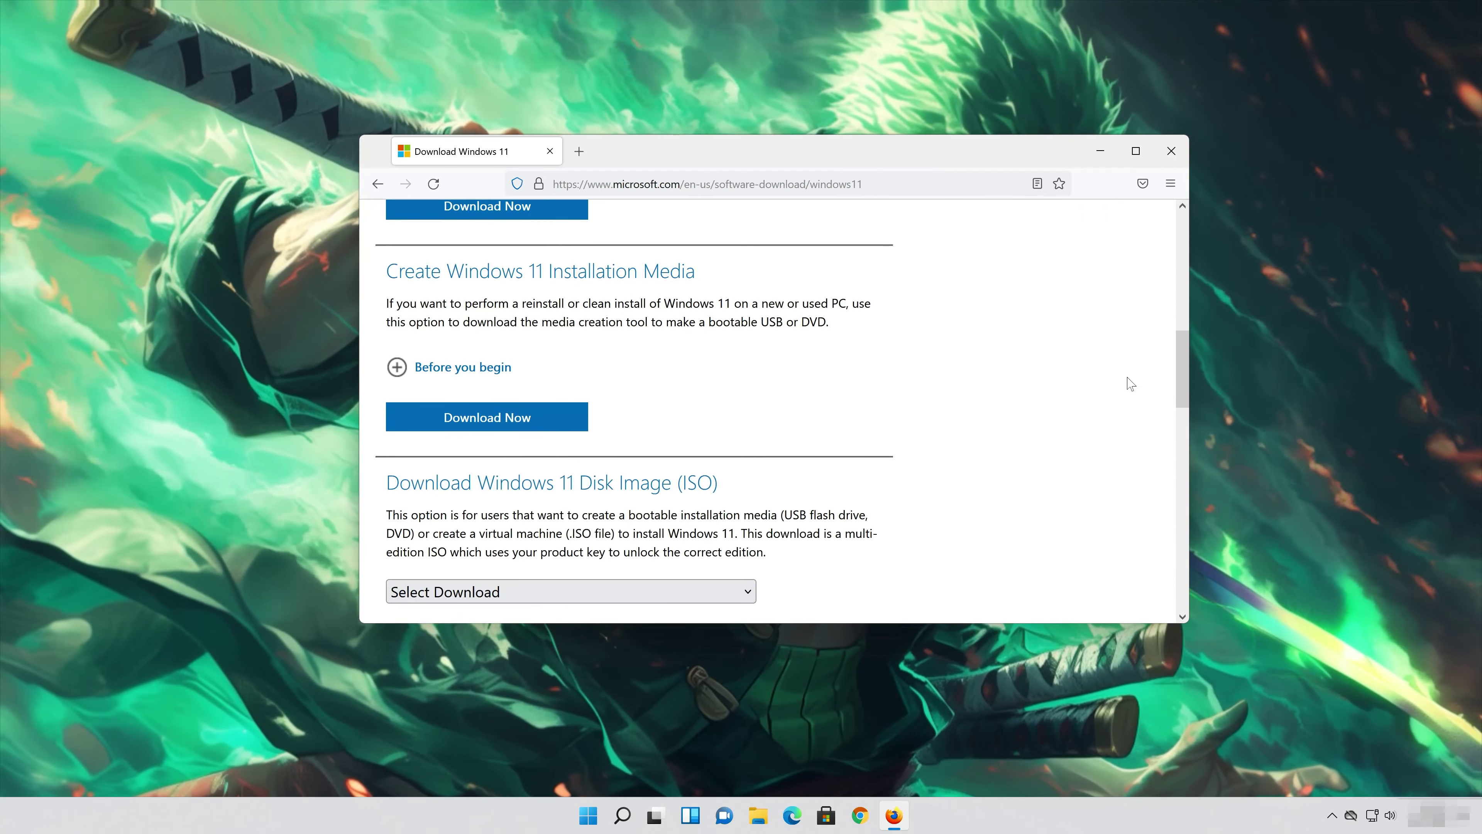
scroll(1128, 383, "up", 3)
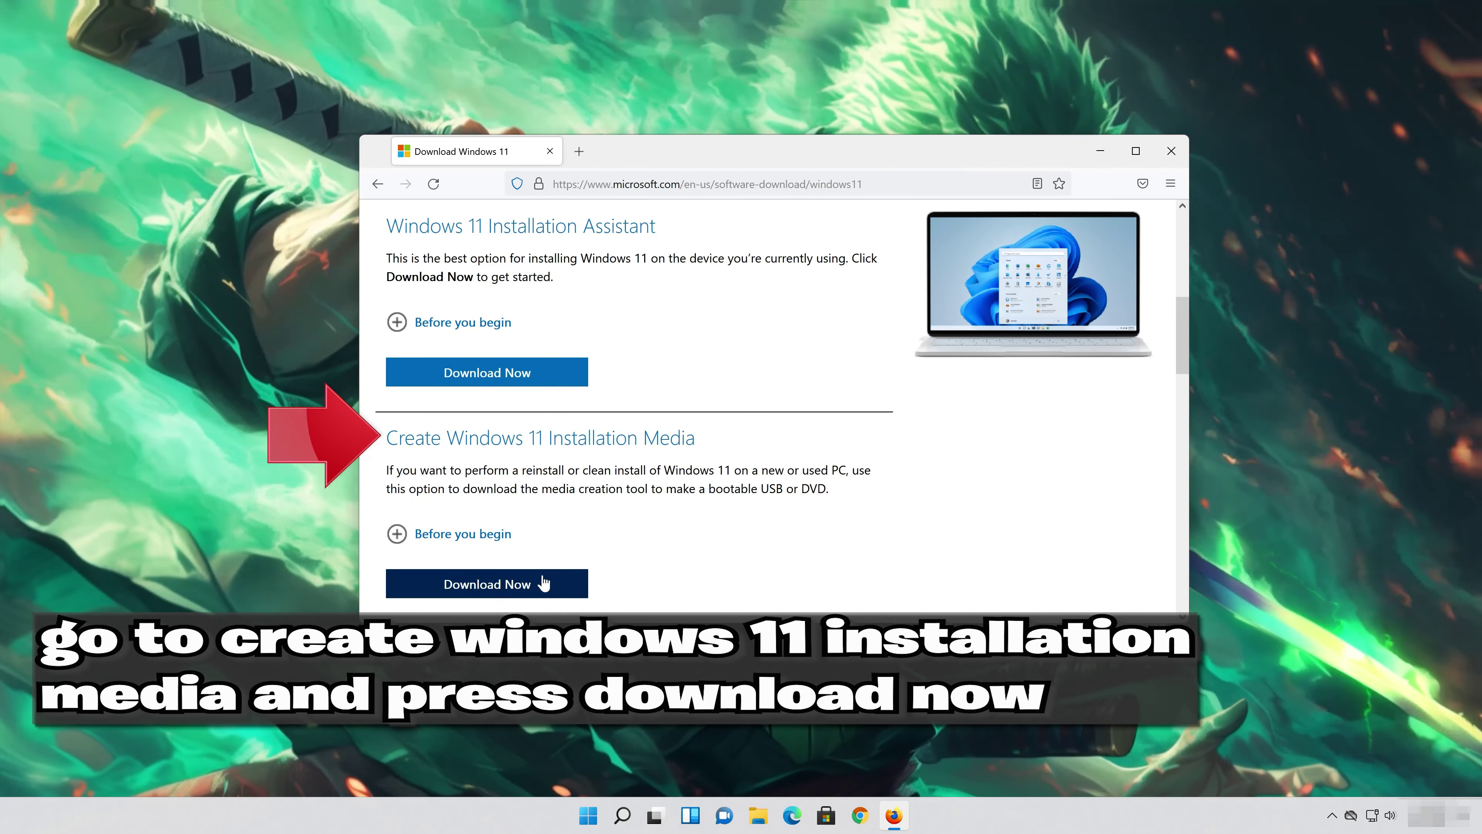
left_click(511, 595)
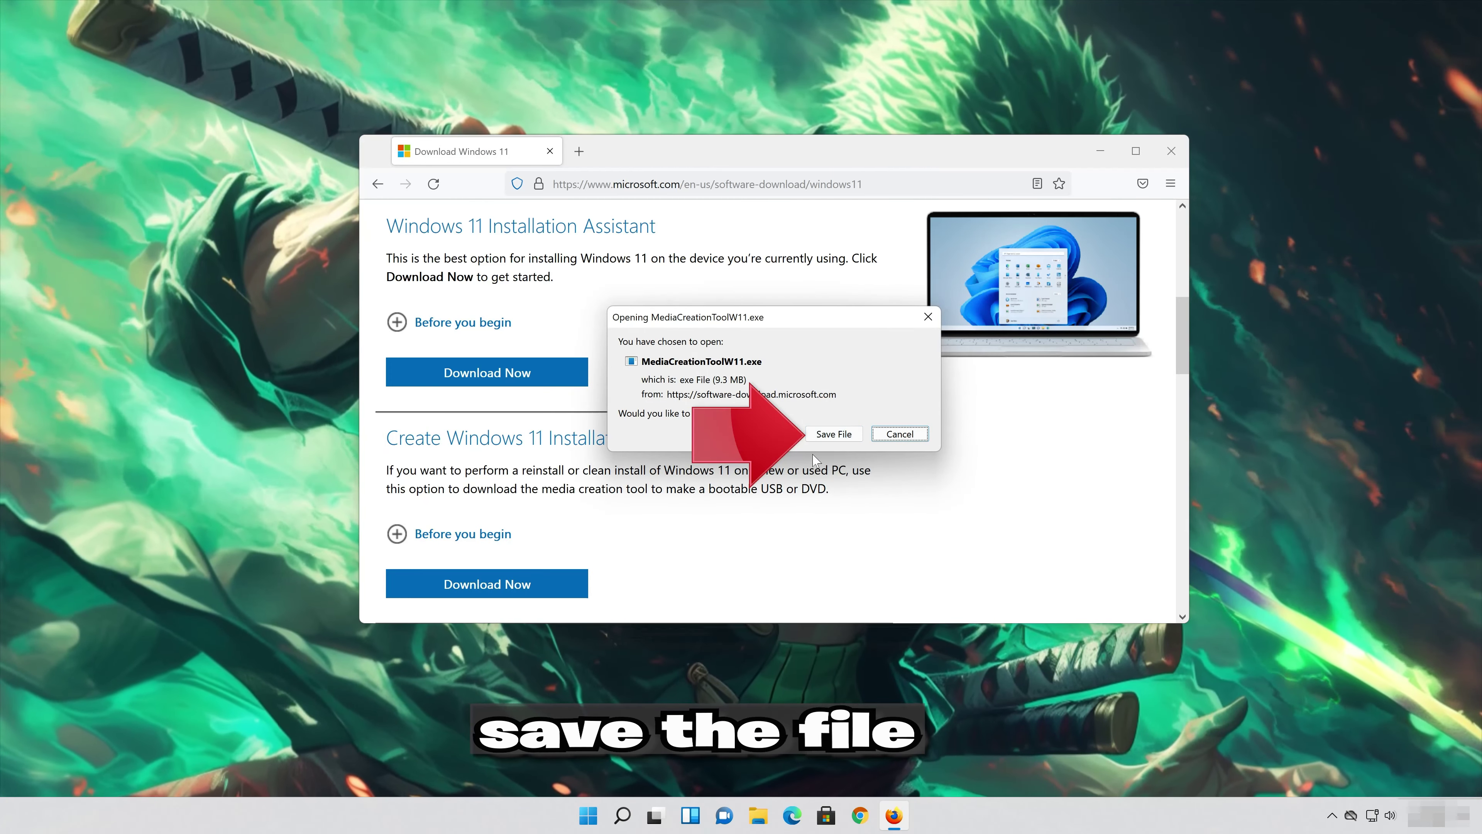
left_click(832, 439)
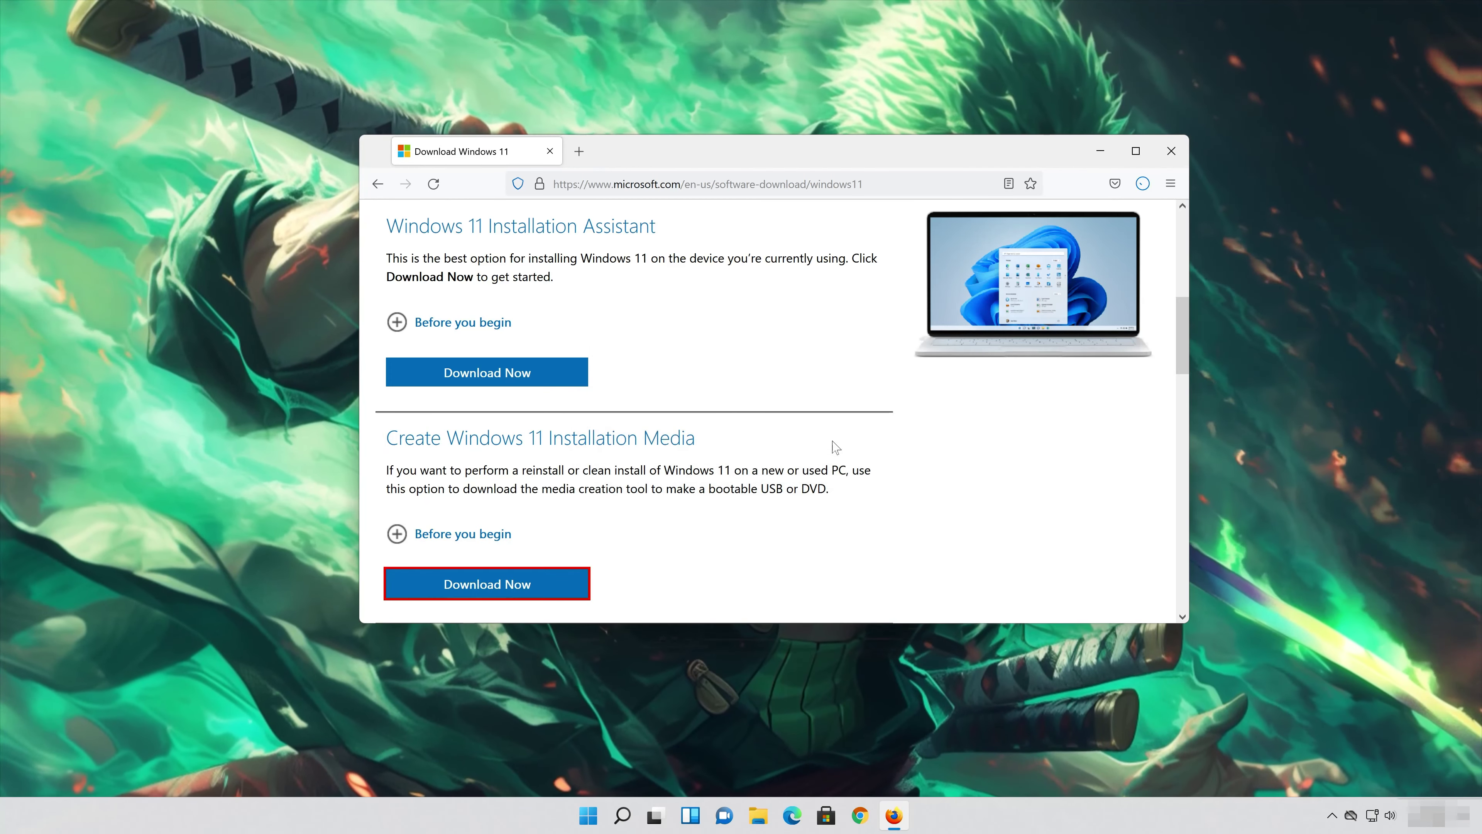
left_click(1170, 153)
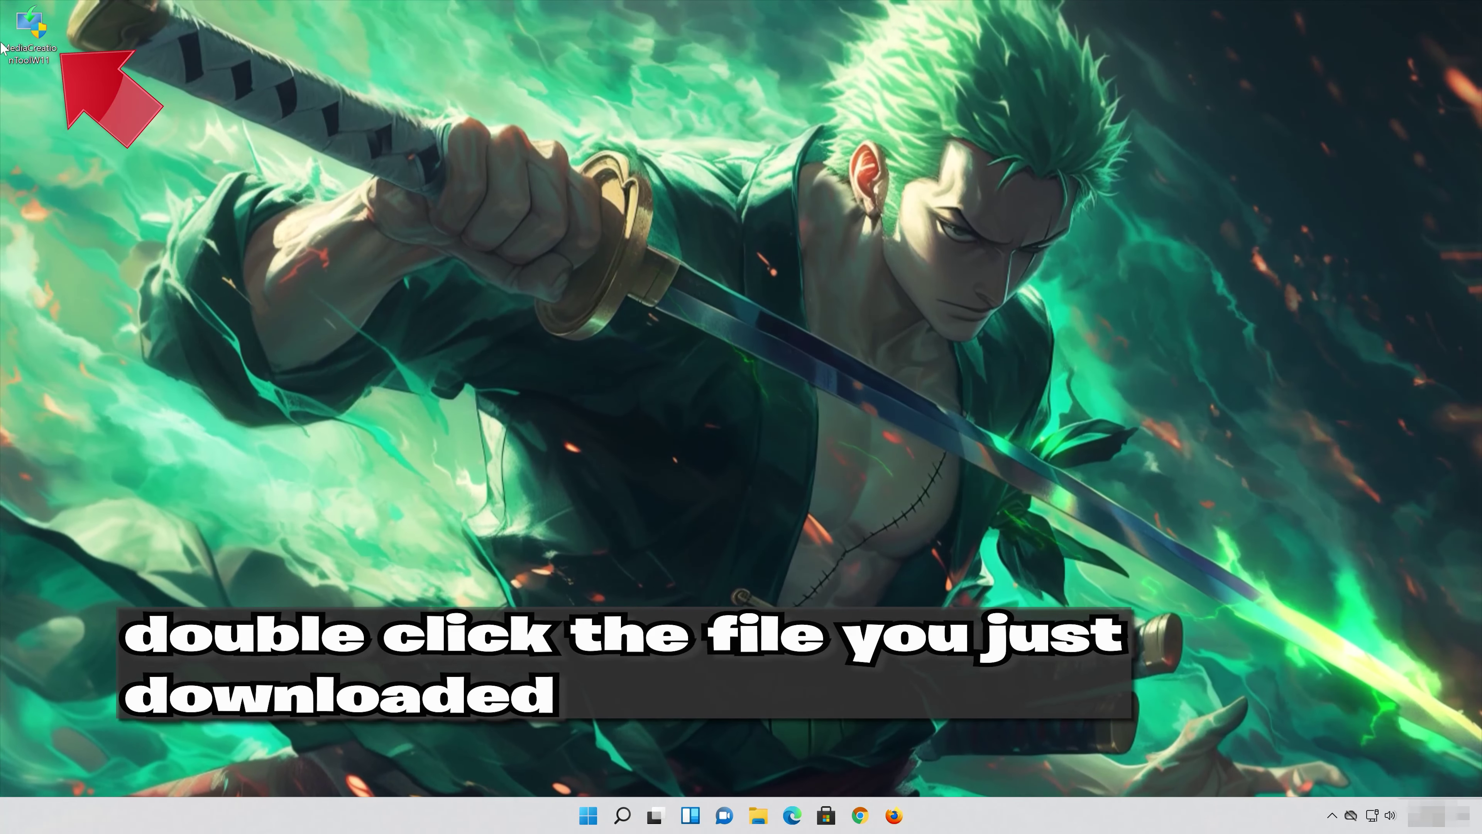
Launch the downloaded Media Creation Tool with permission to make changes, accept the license terms, and keep the recommended language and edition.
double_click(40, 42)
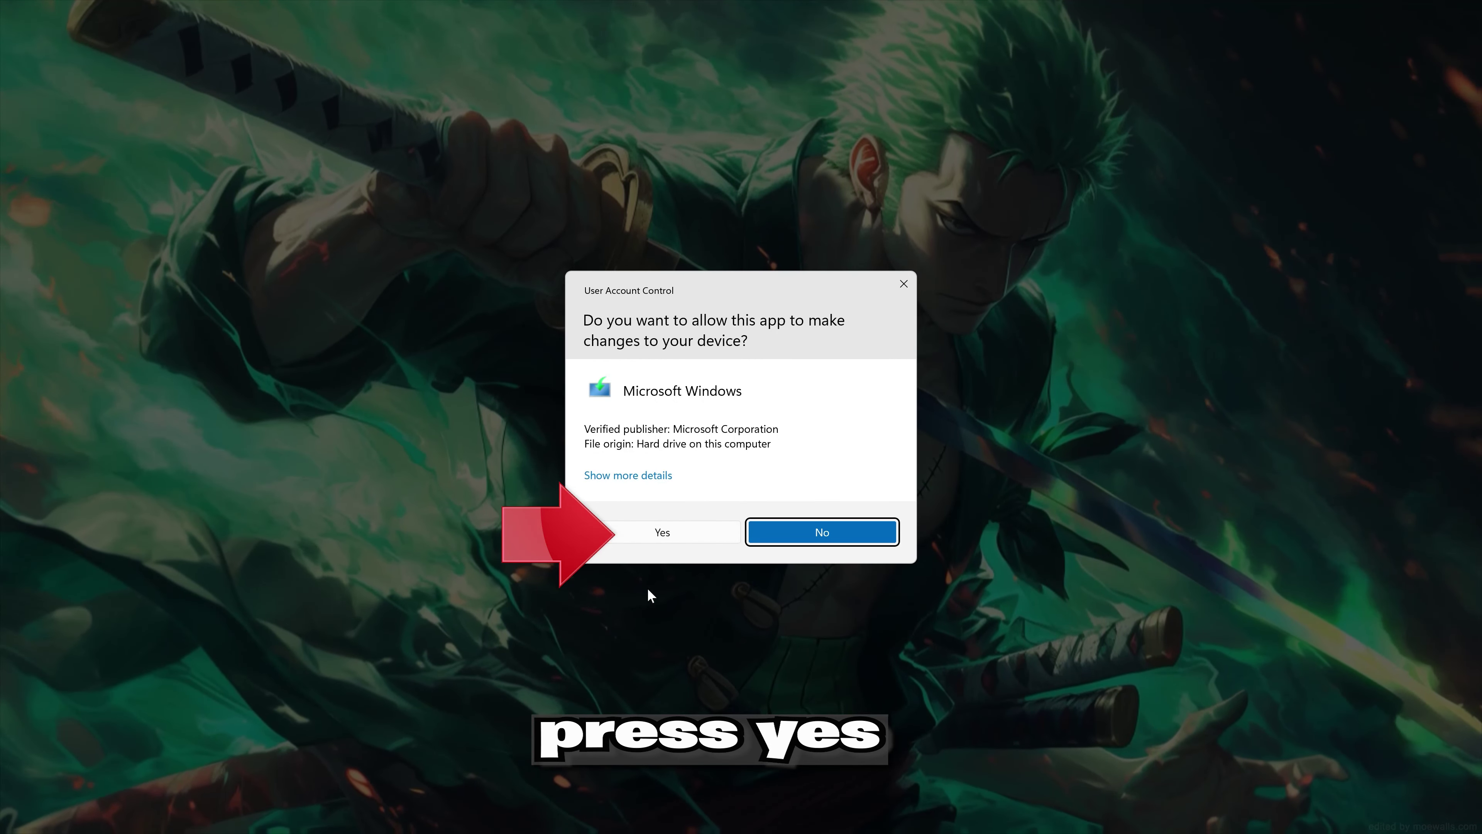
left_click(660, 533)
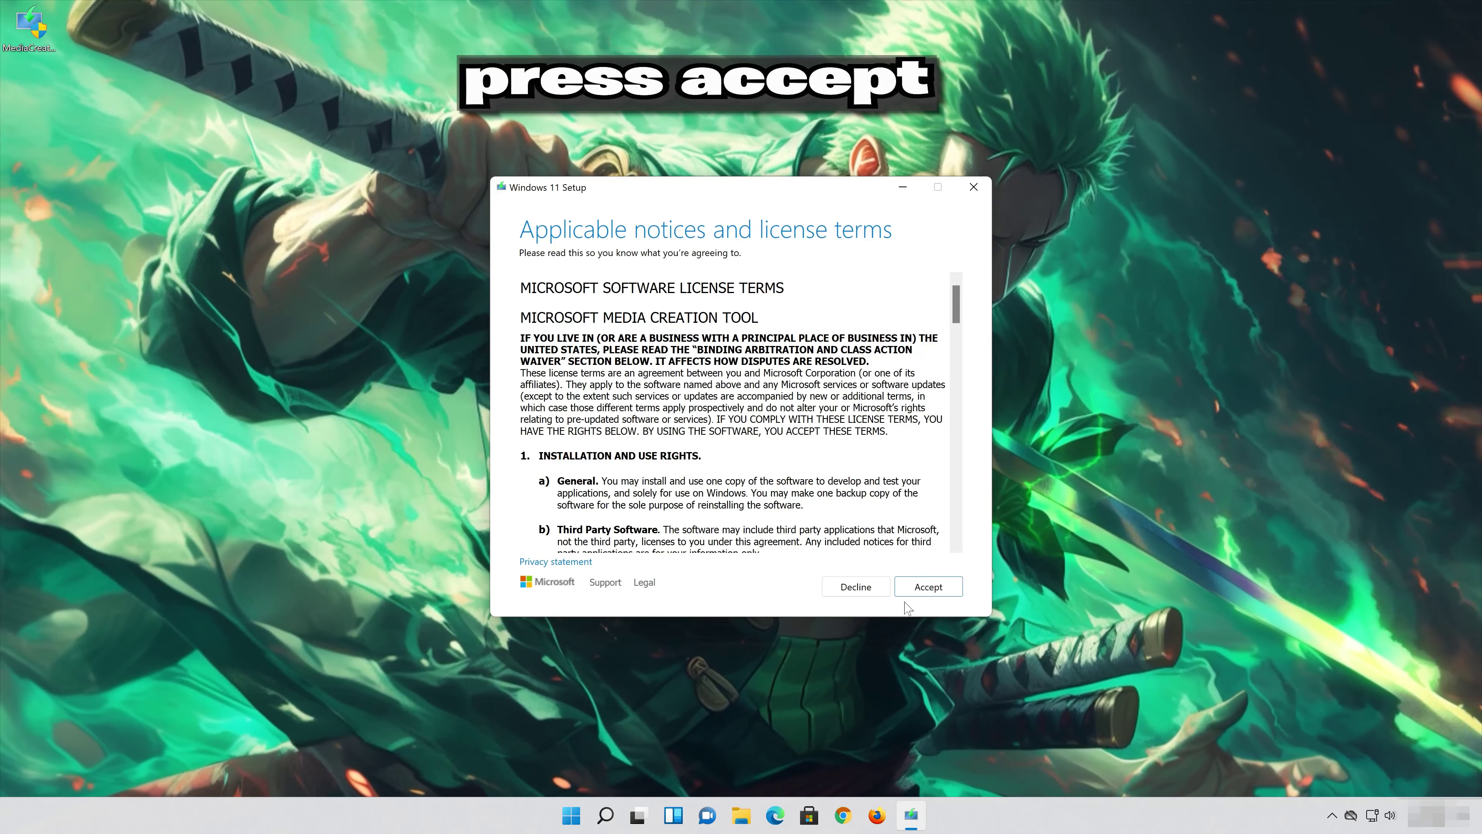
left_click(941, 588)
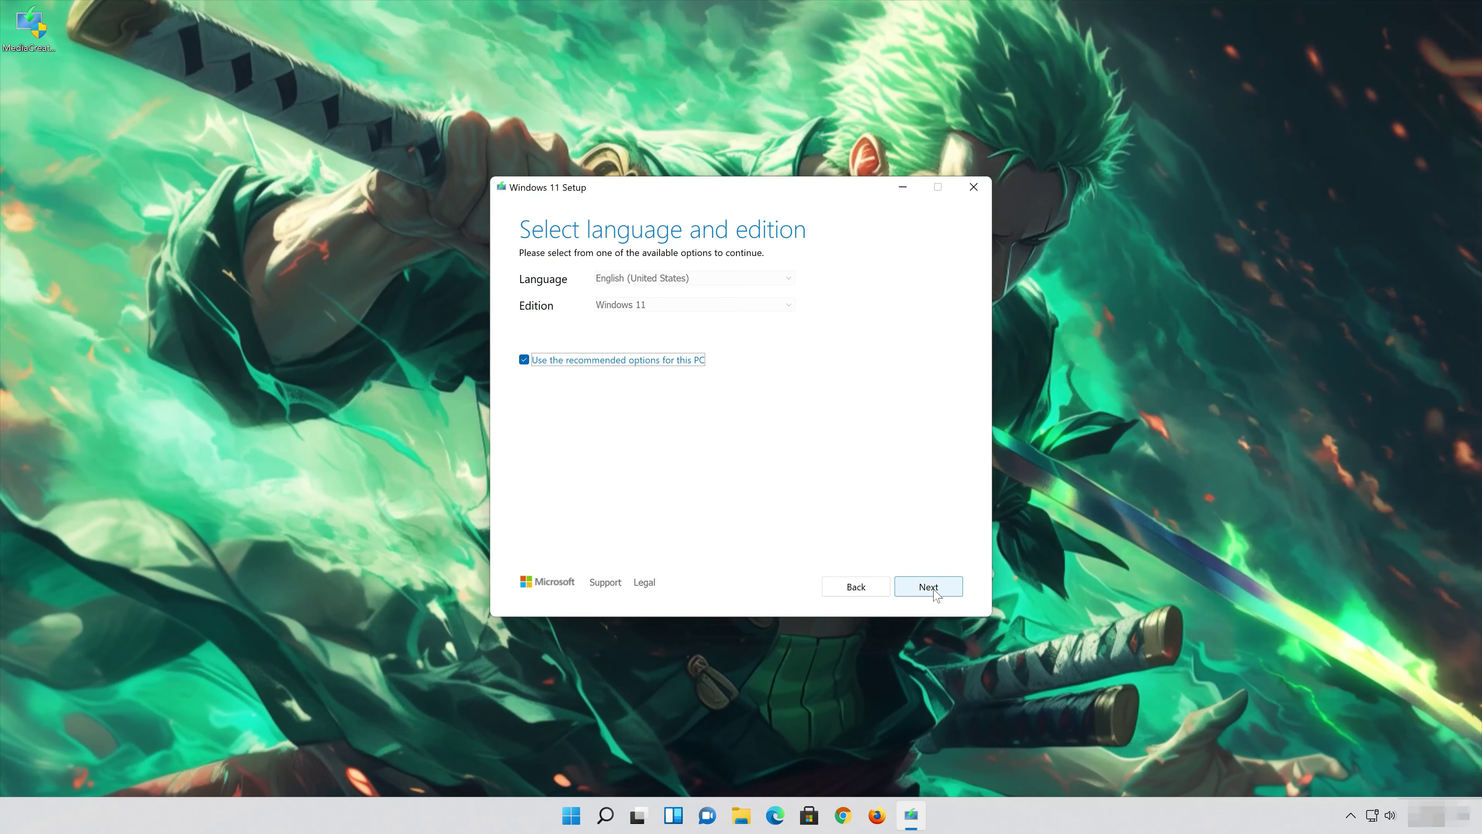
left_click(934, 591)
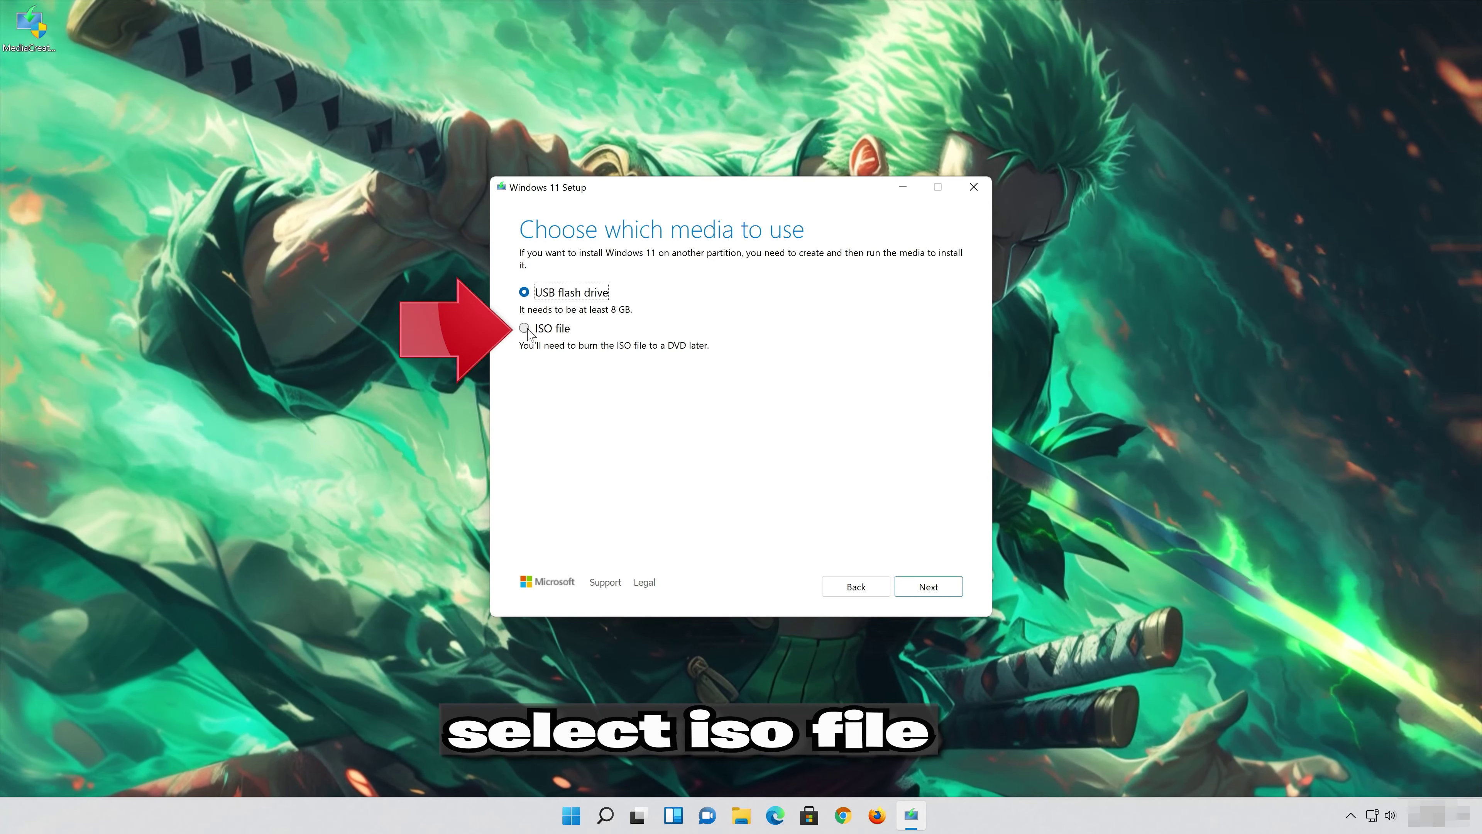
Choose ISO file as the media, save it to the Desktop as "Windows 11", and finish the media creation setup.
left_click(525, 329)
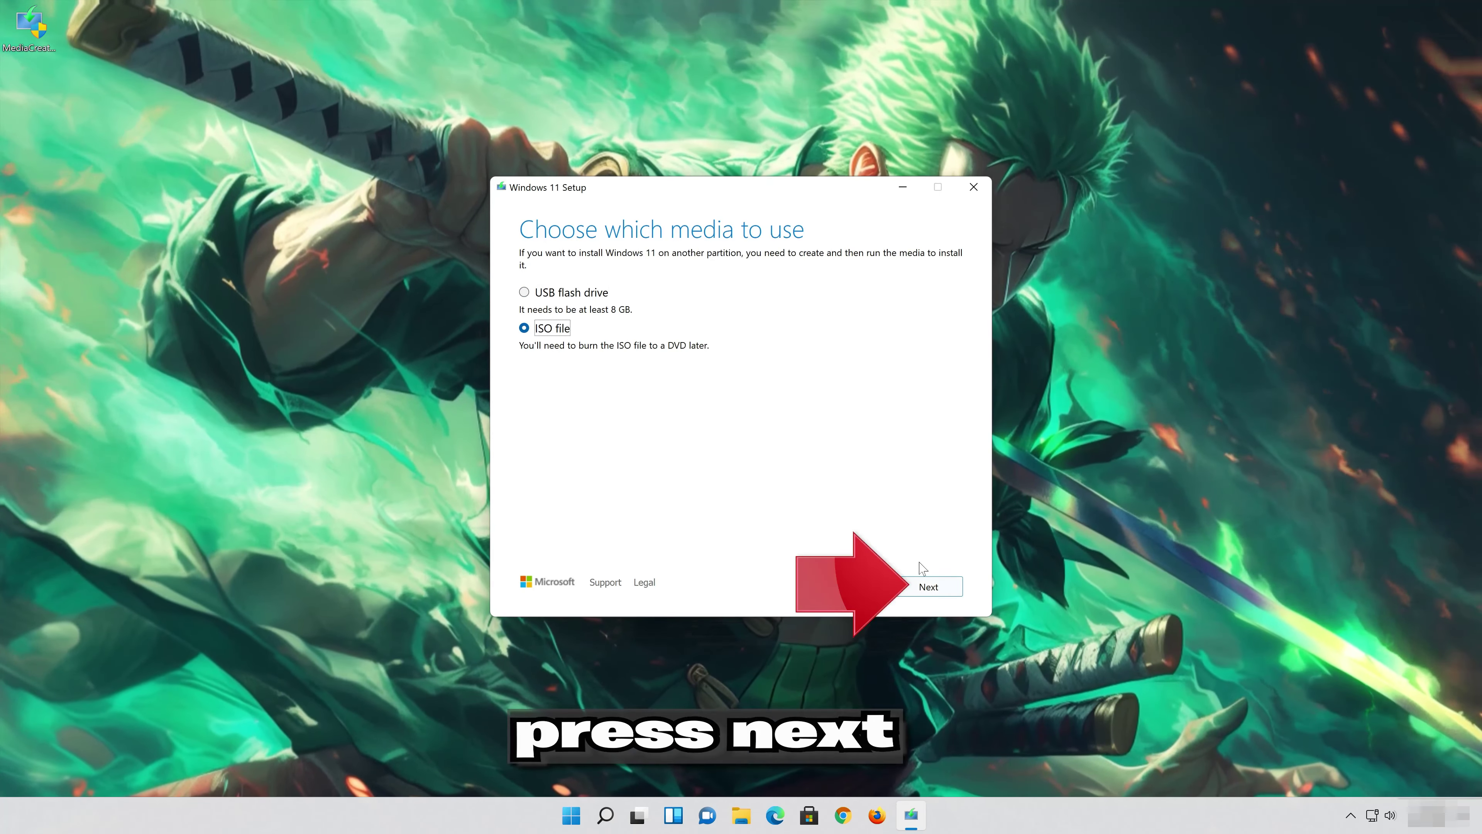
left_click(940, 586)
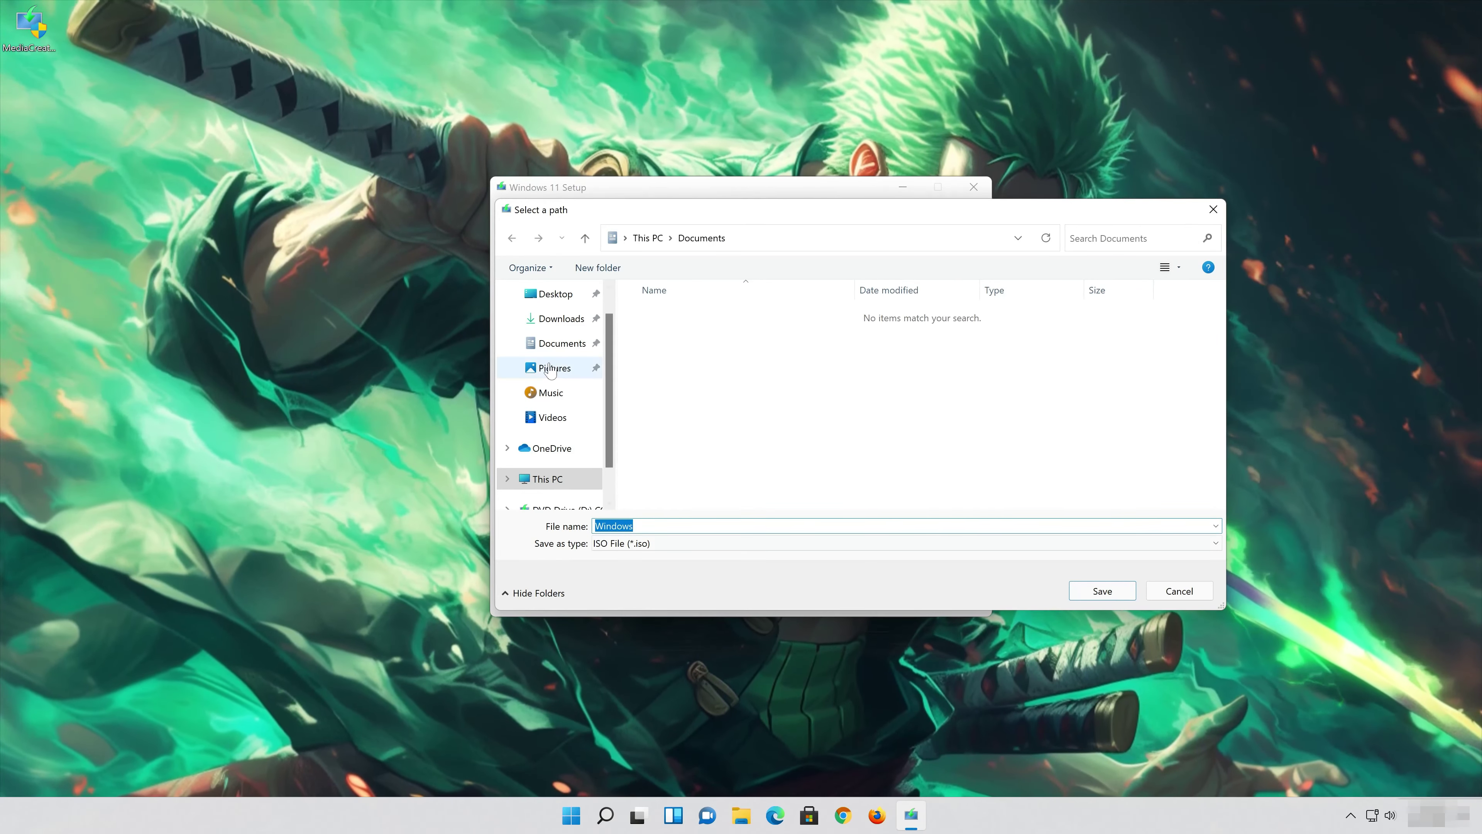
left_click(555, 293)
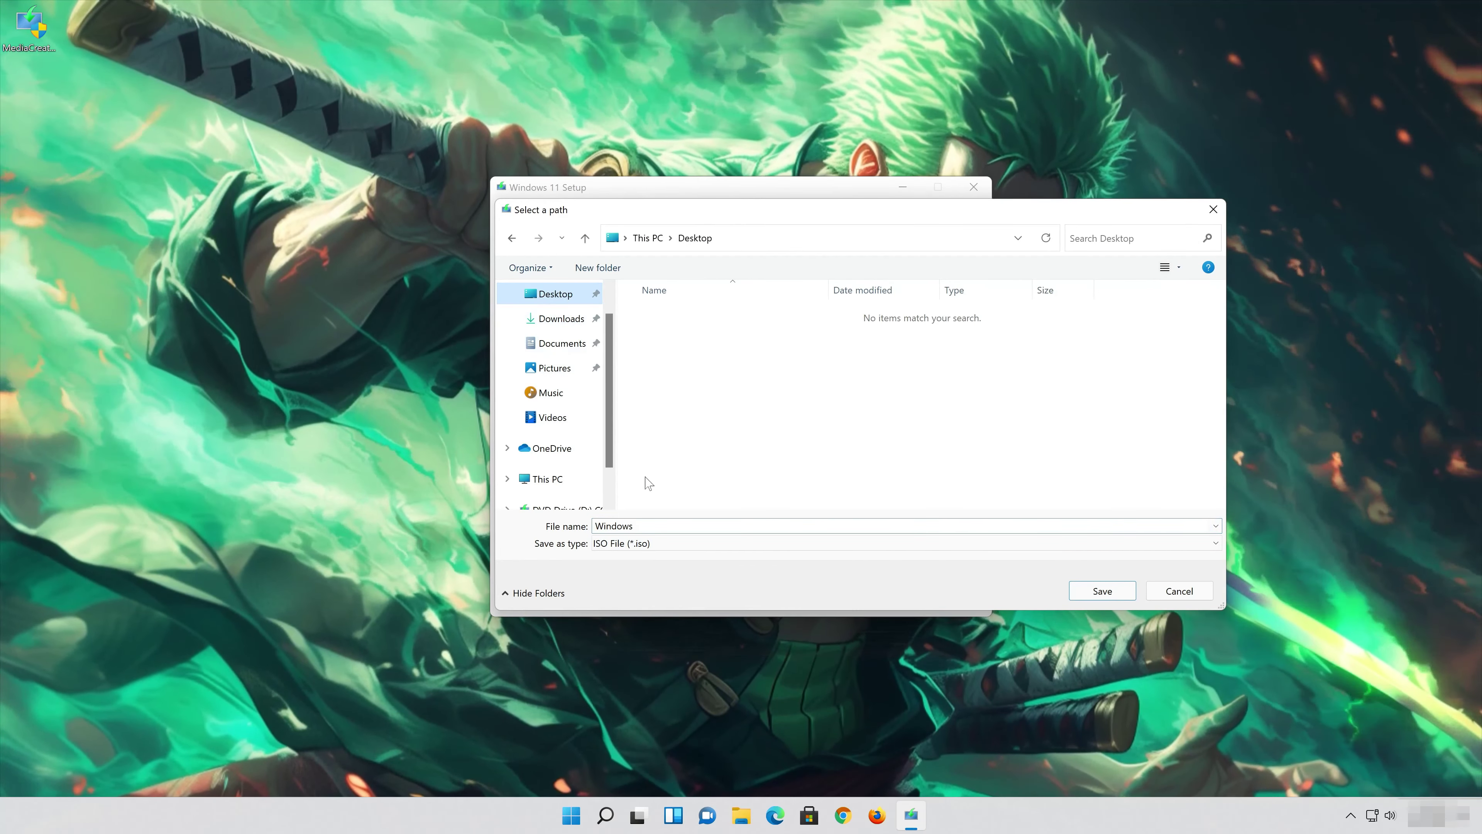
left_click(635, 525)
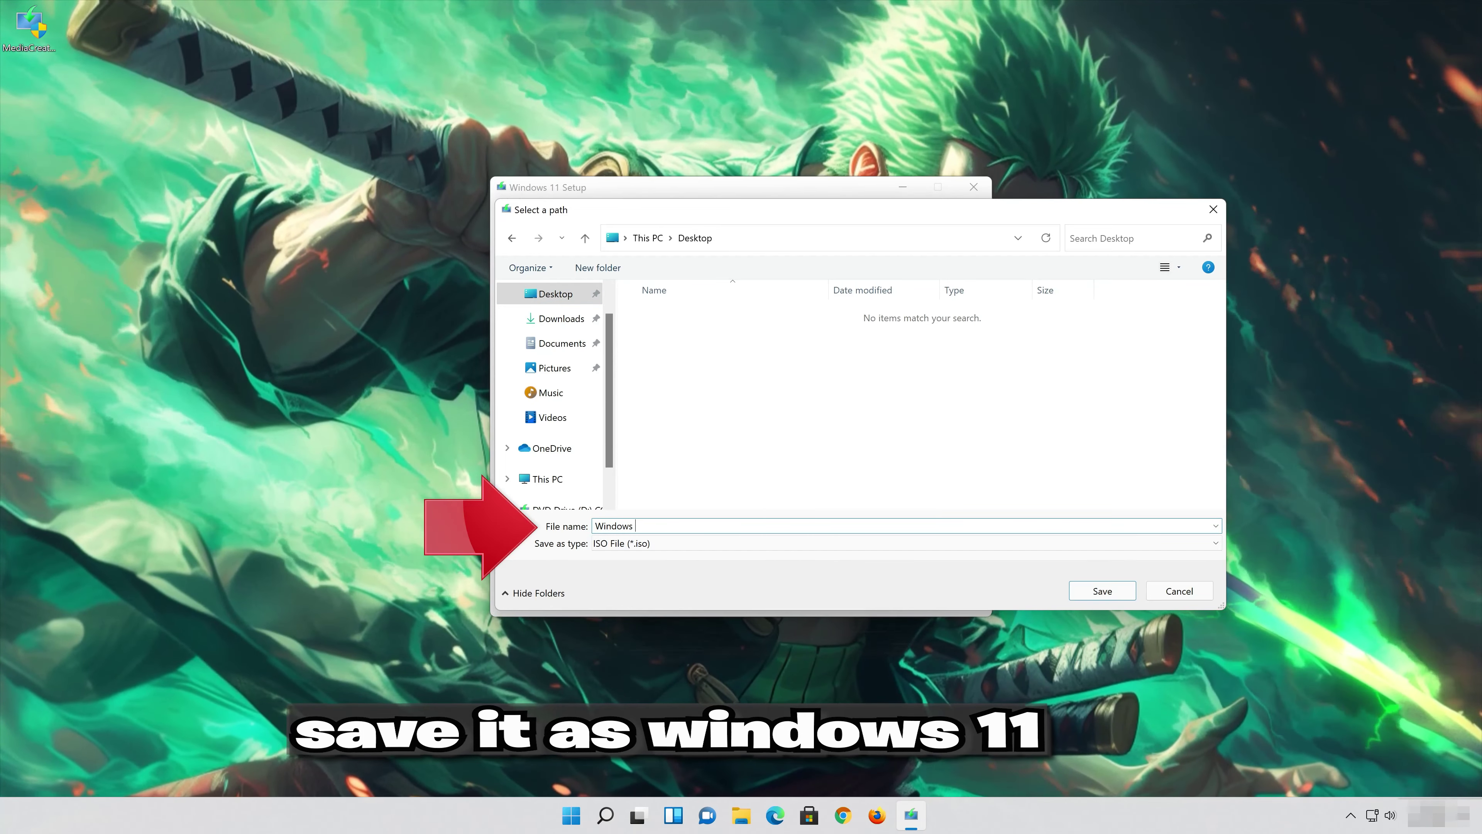
type("11")
left_click(1103, 591)
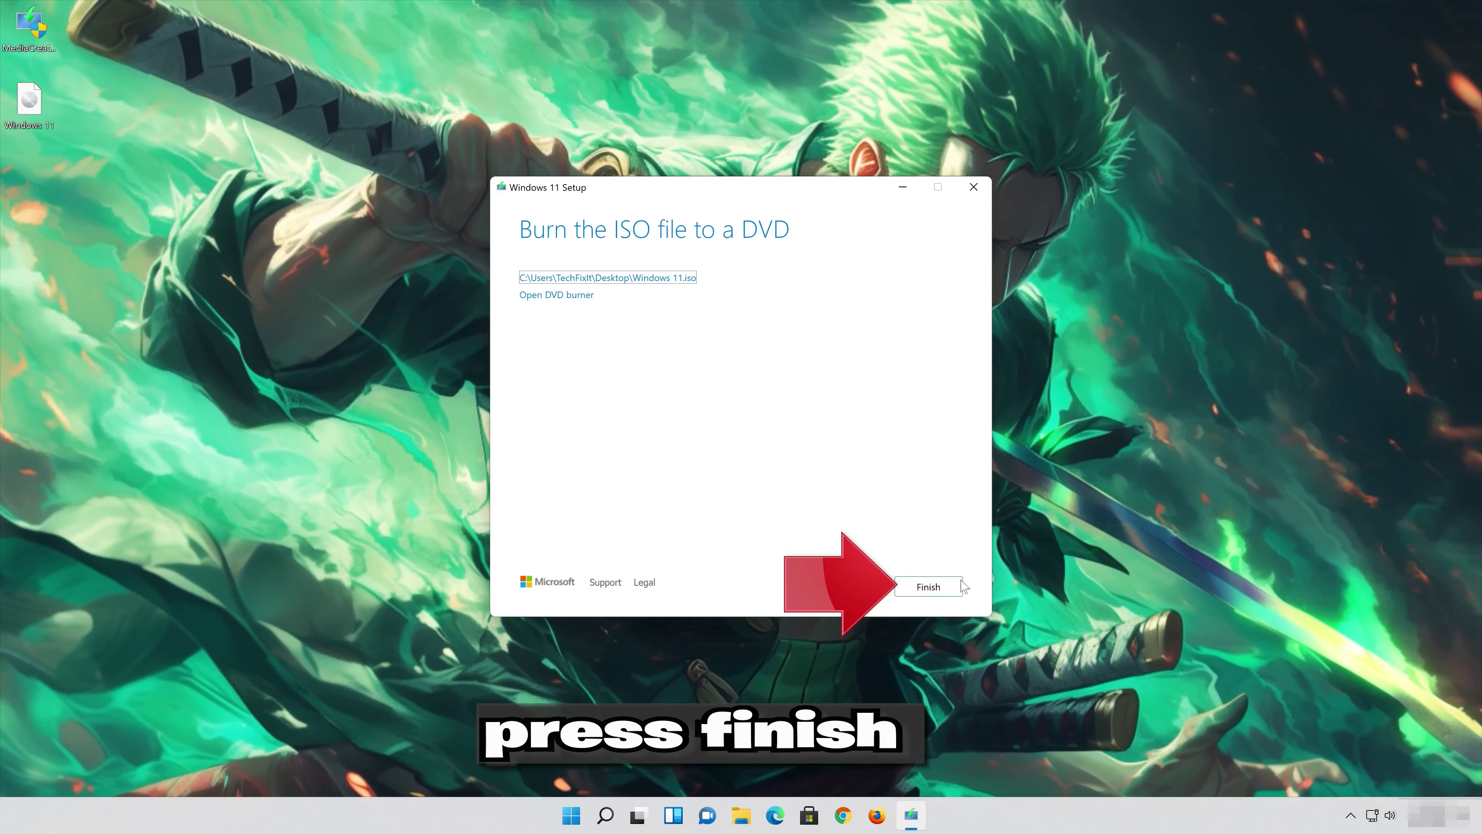
left_click(932, 590)
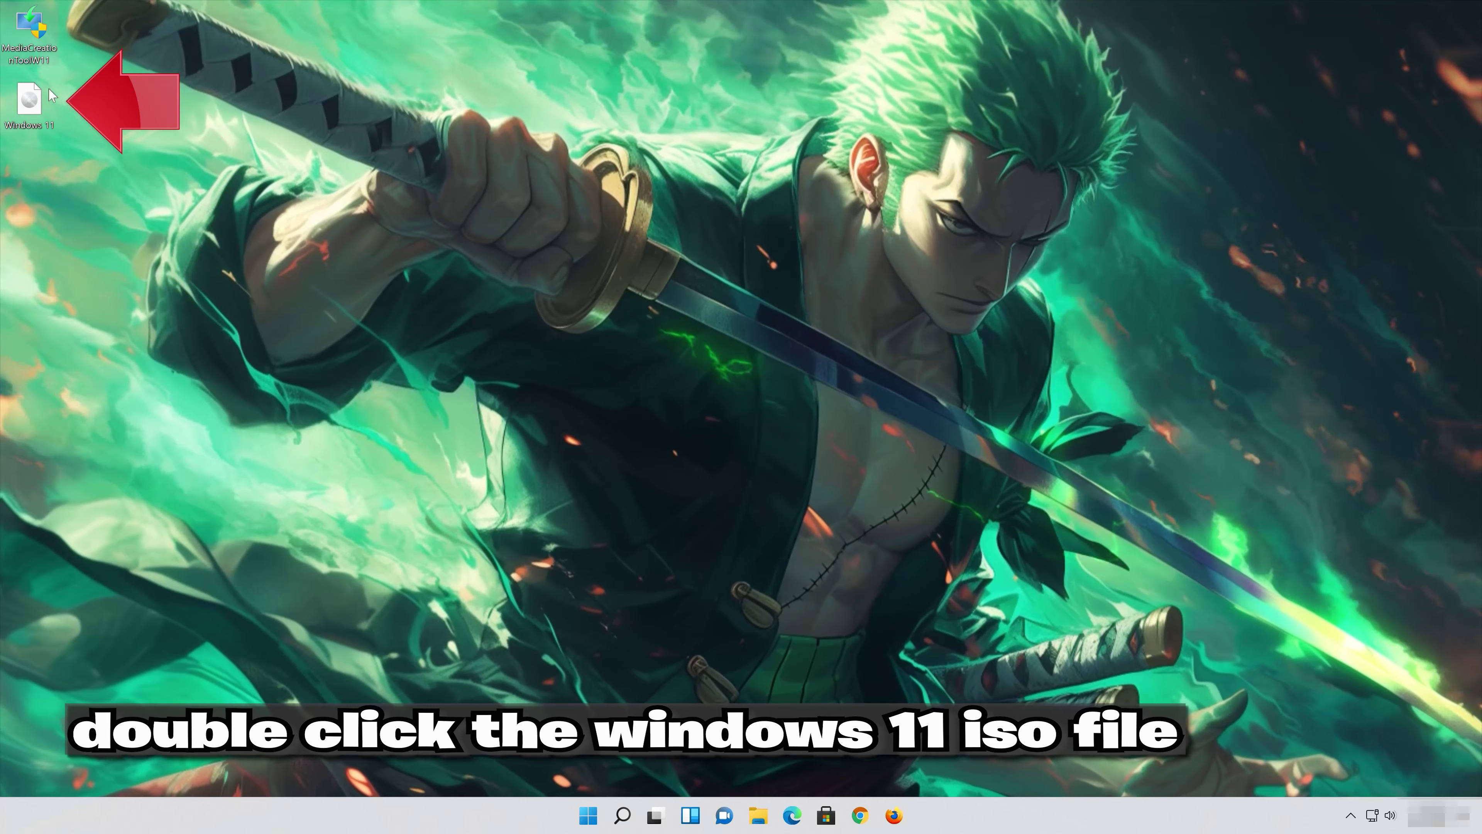
Mount the Windows 11 ISO from the desktop and launch its setup application, allowing it to make changes.
double_click(36, 113)
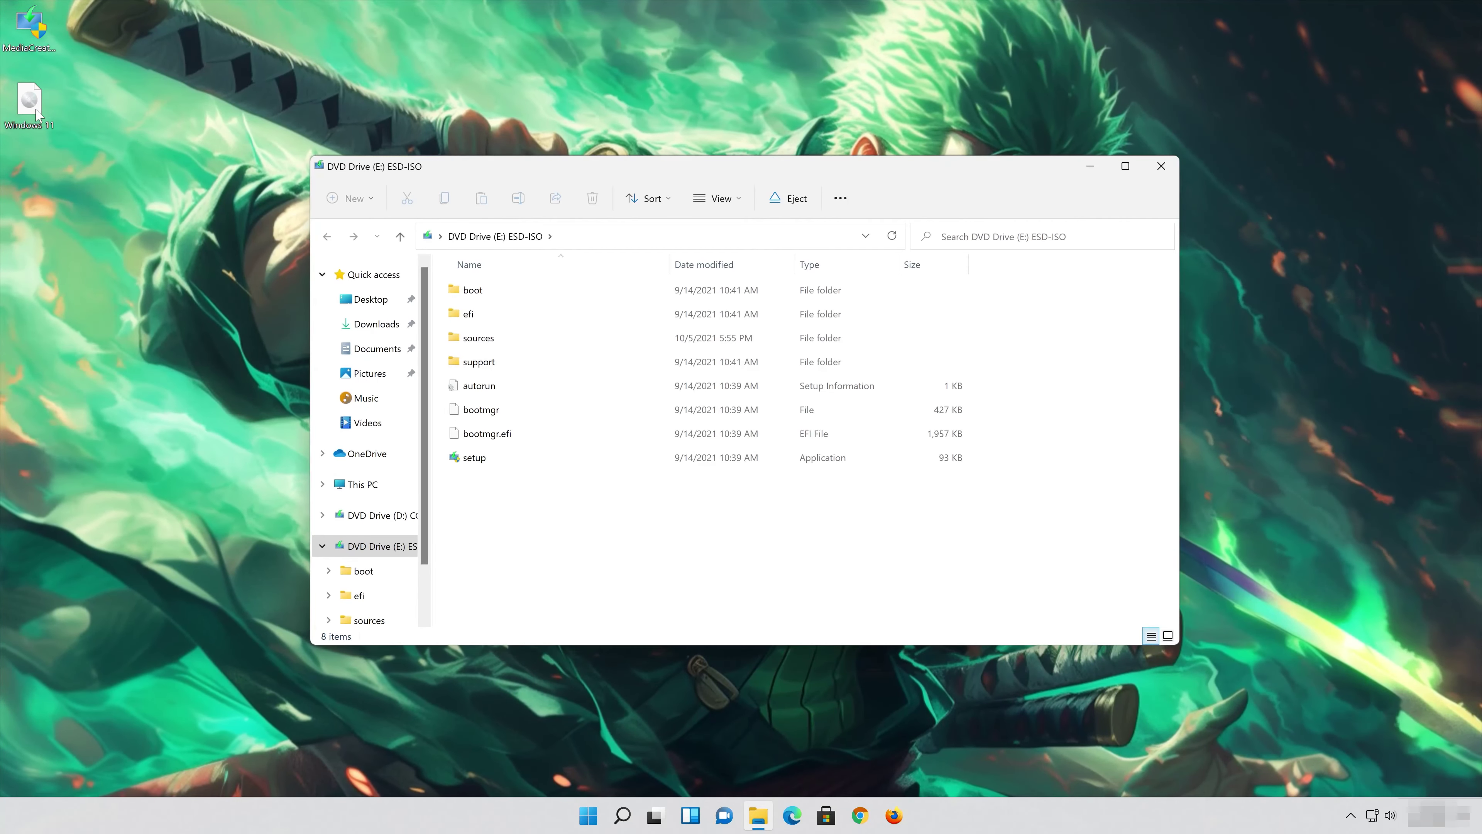
double_click(517, 456)
left_click(641, 532)
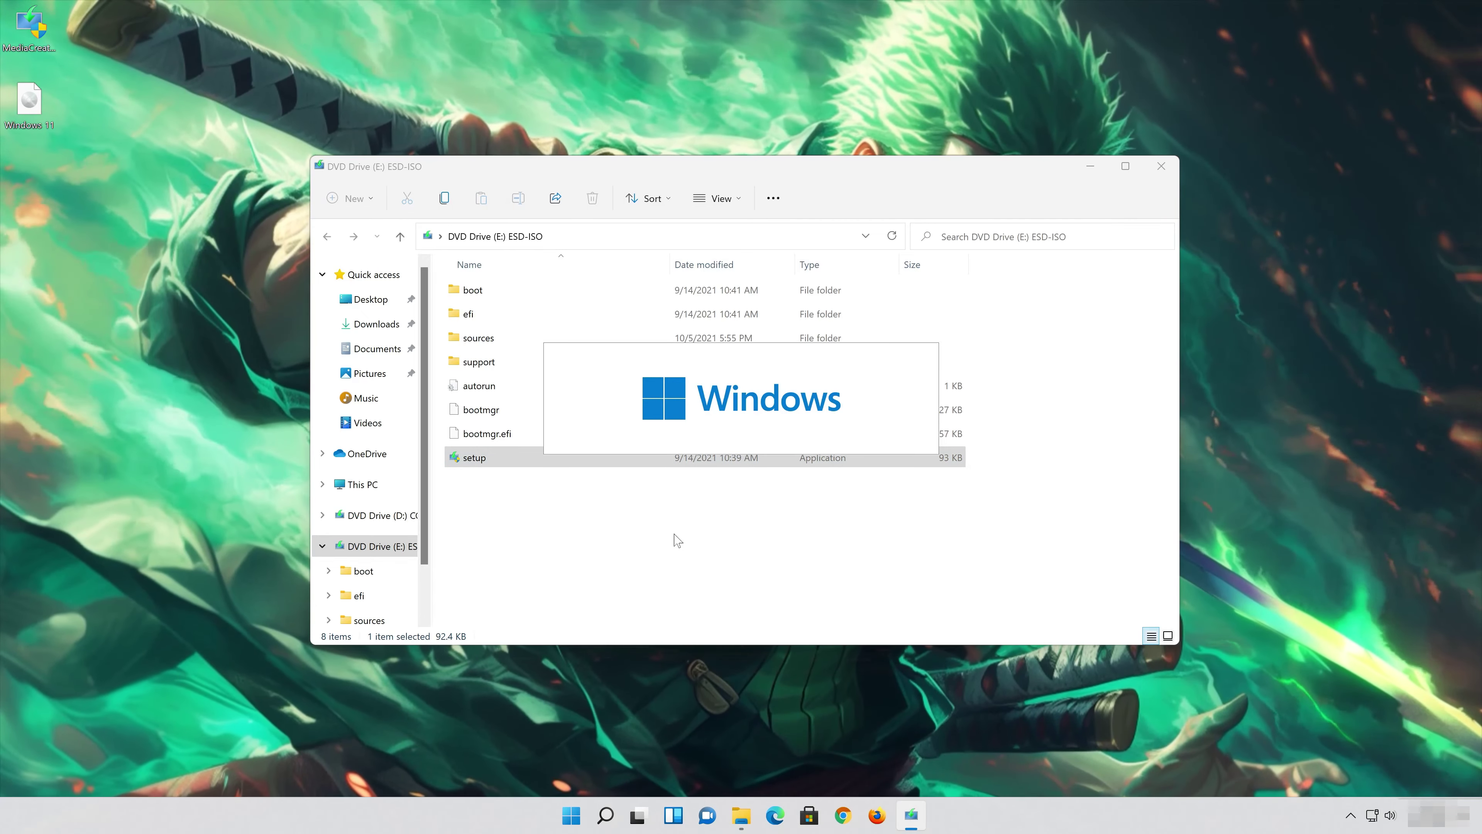
Close the ISO's folder window and advance Windows 11 Setup from its opening page to the Ready to install page.
left_click(1158, 173)
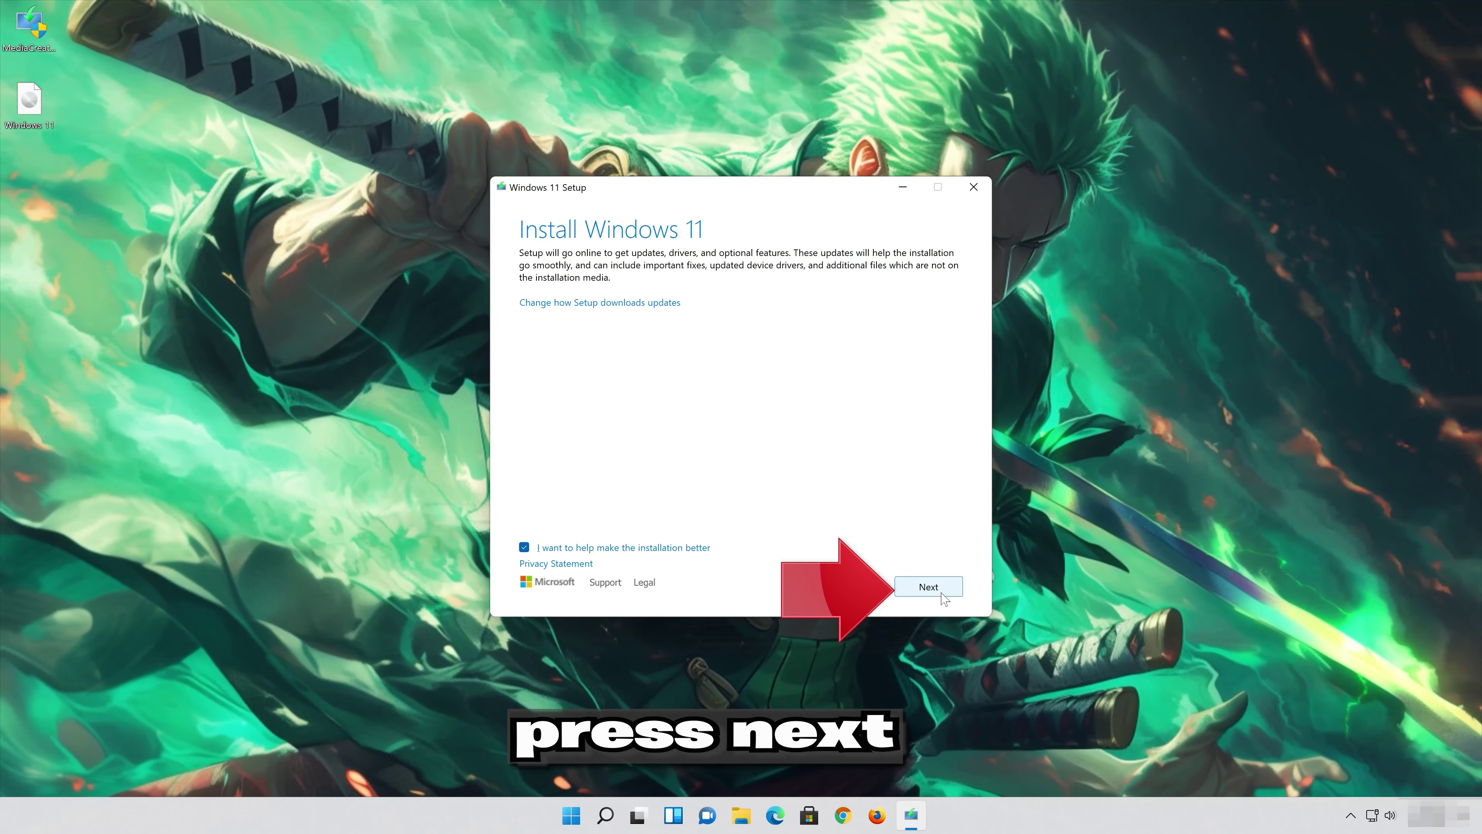
left_click(941, 591)
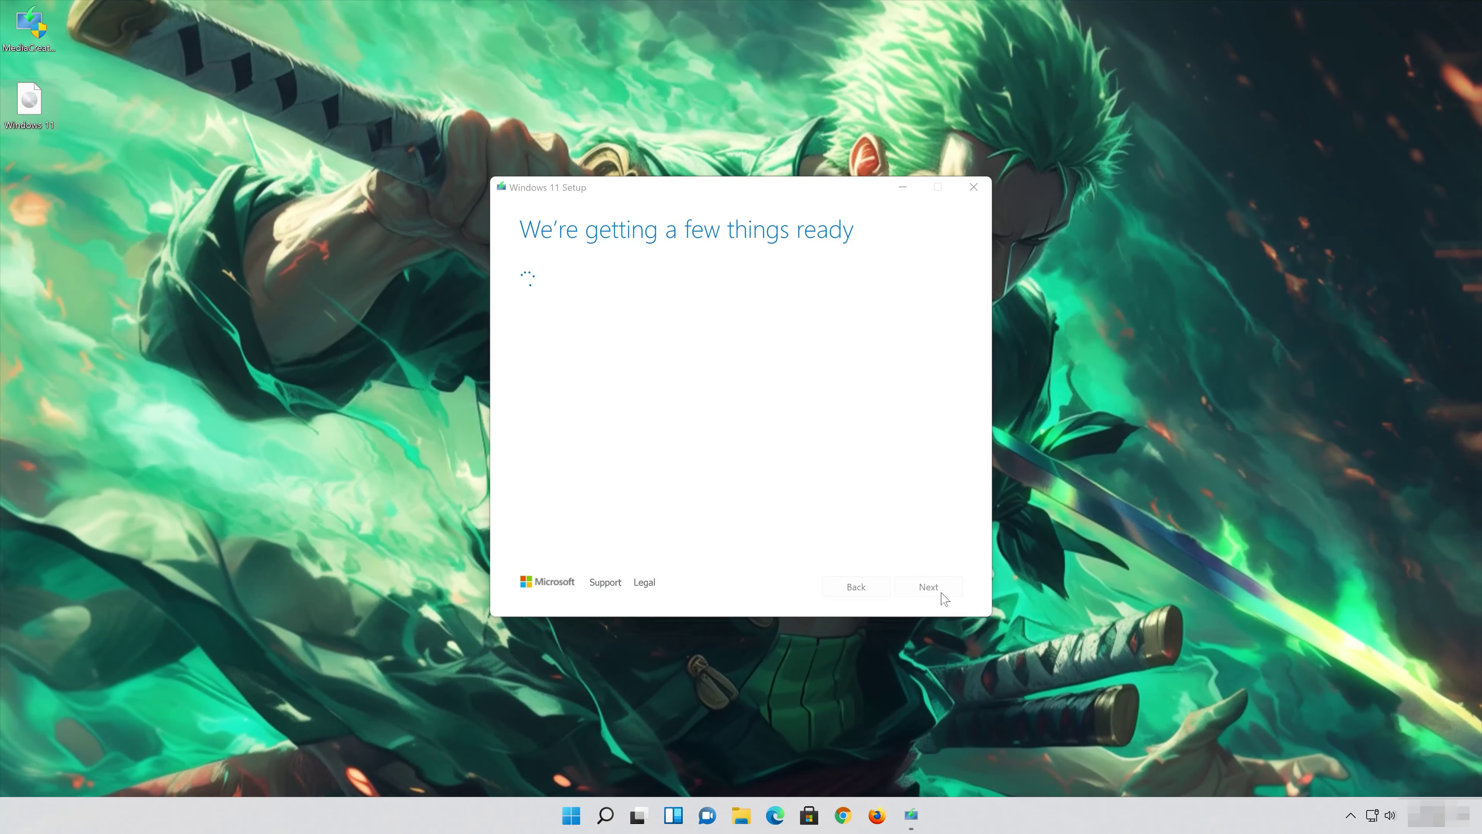
left_click(934, 590)
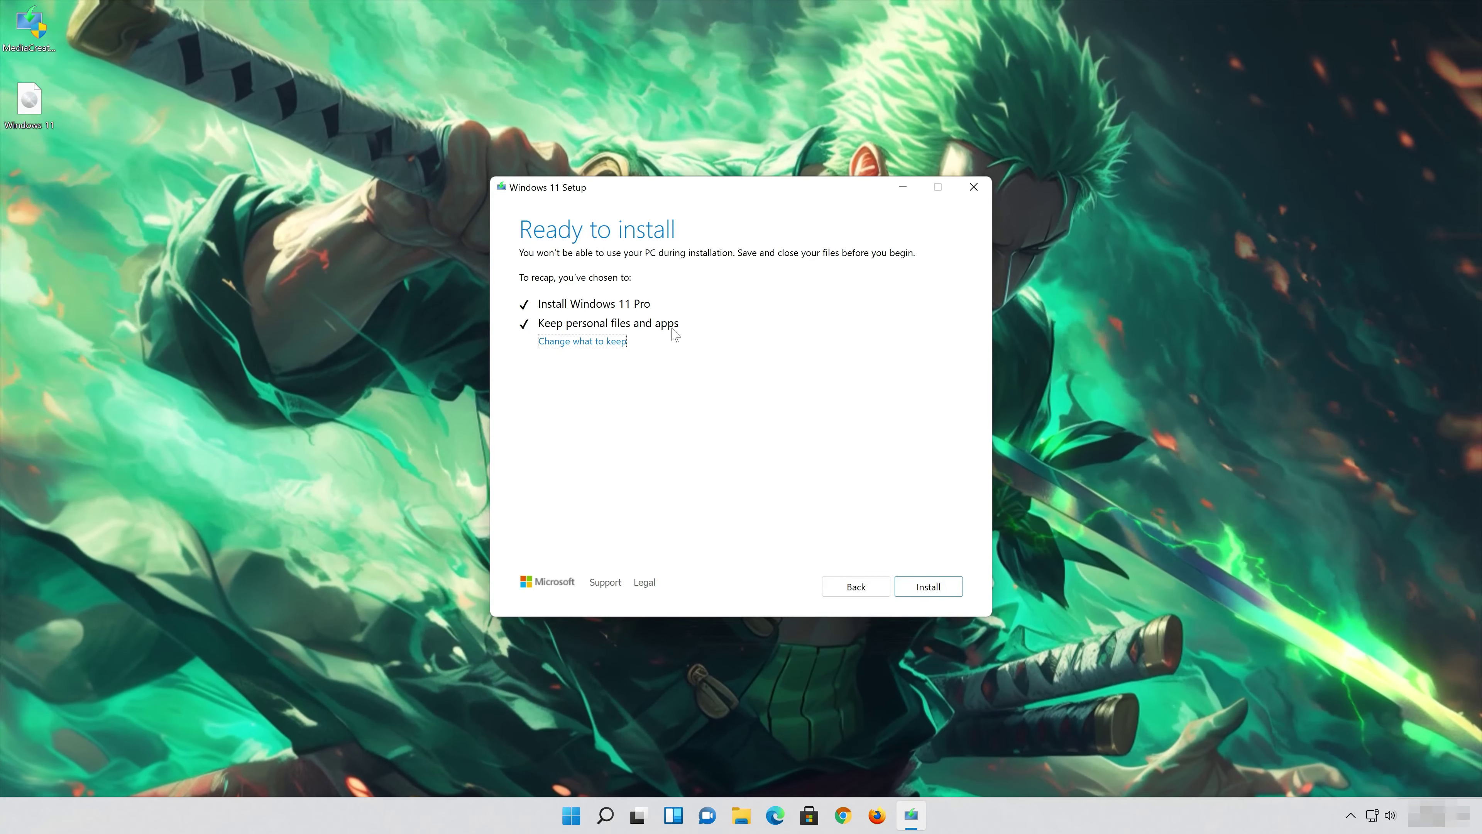
Review the options for what to keep, retain "Keep personal files and apps", and start the Windows 11 Pro installation.
left_click(606, 342)
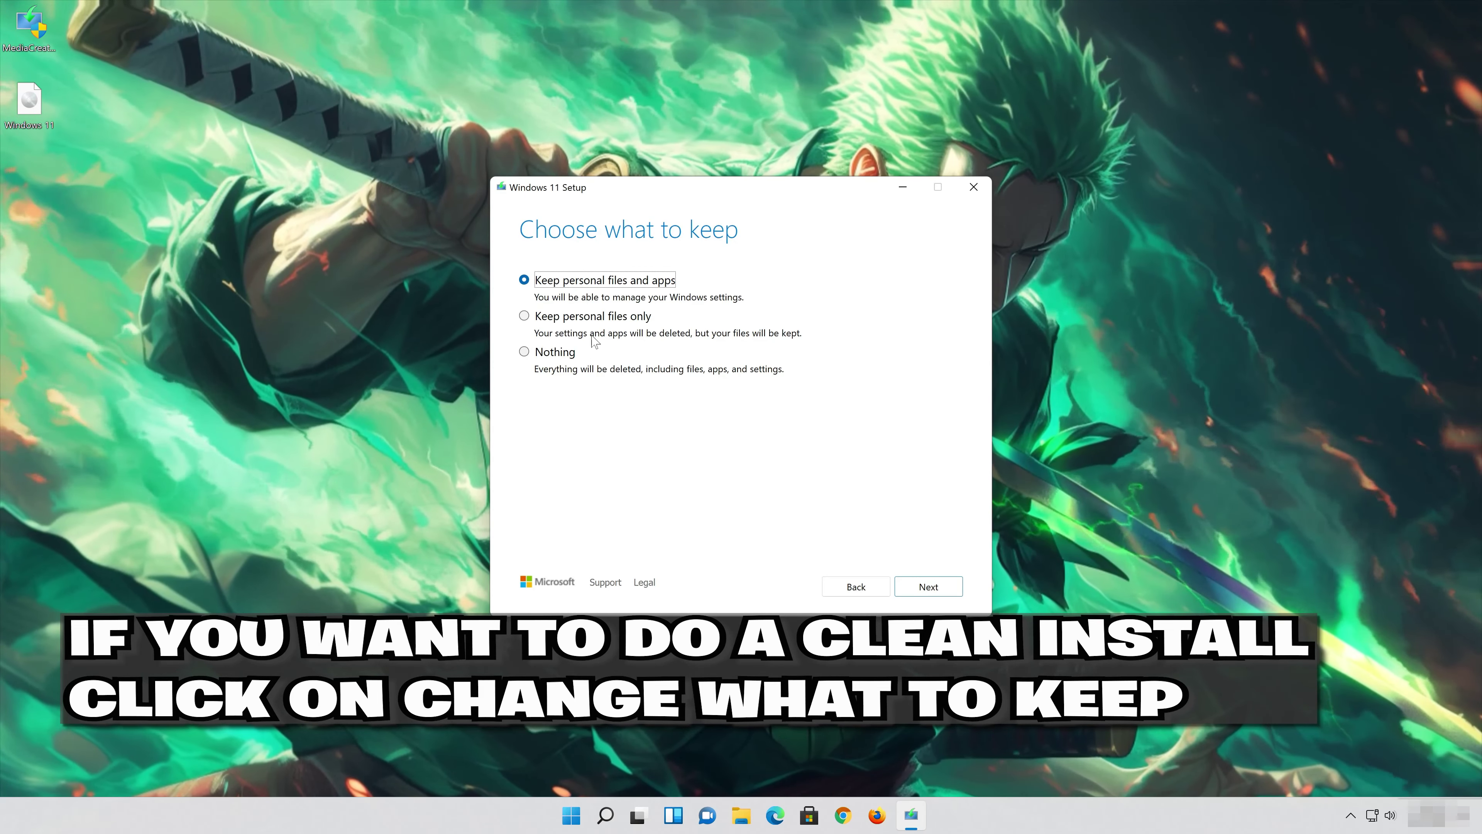
left_click(939, 590)
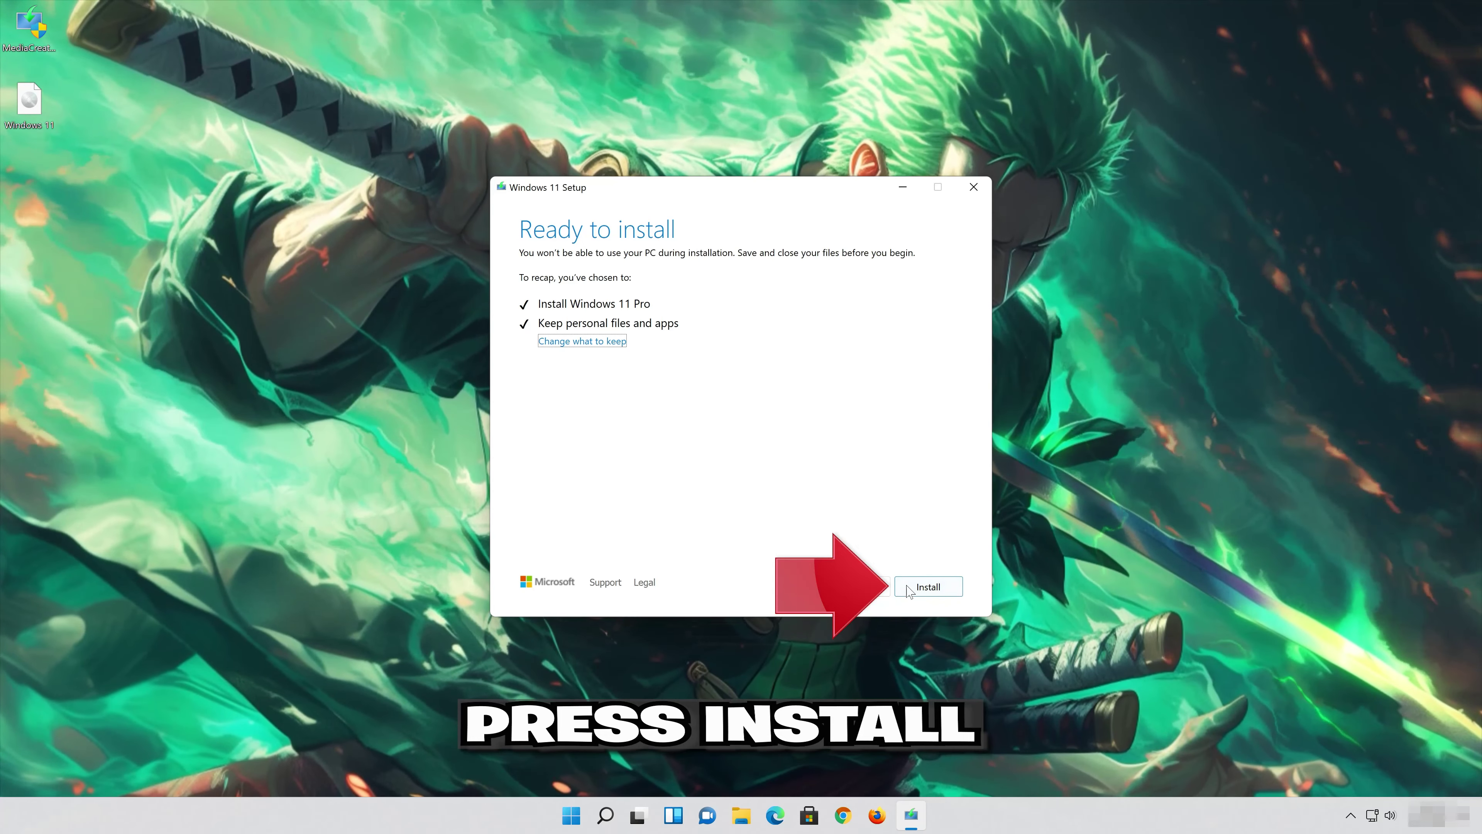
left_click(940, 589)
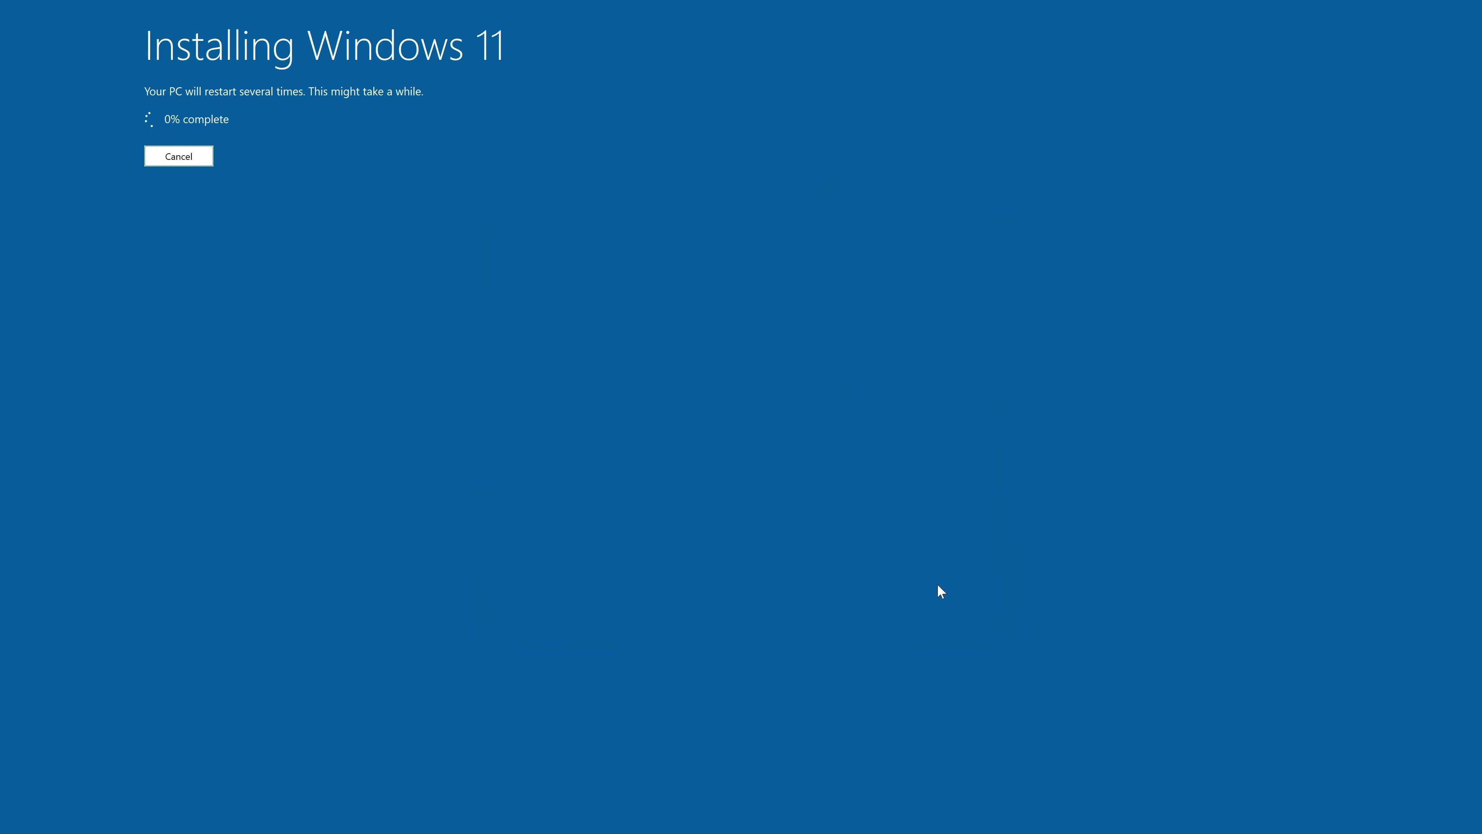